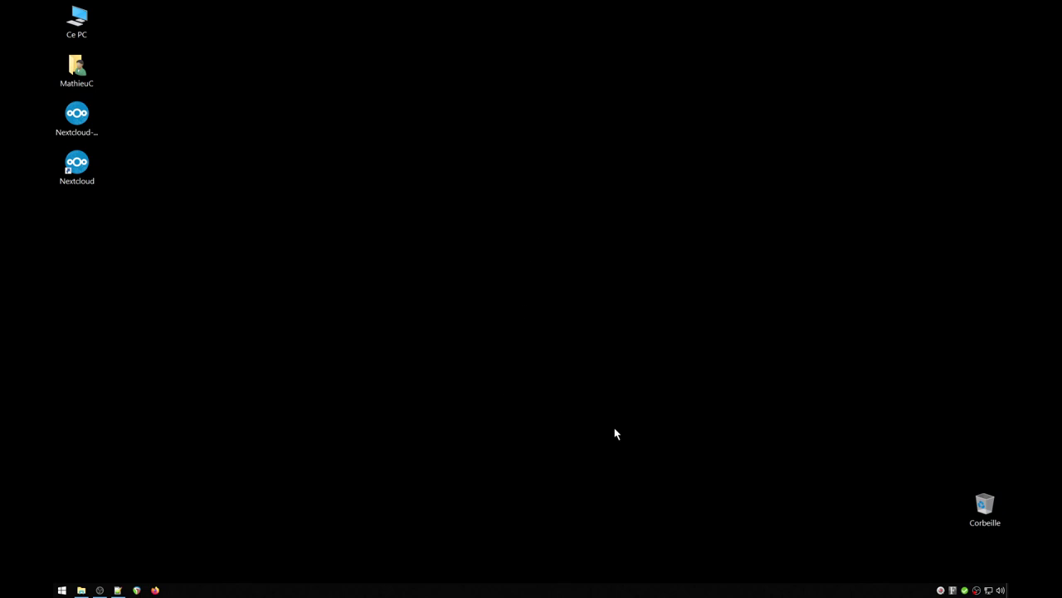
Step: Open the rojava project folder inside Collaborative-Work in the NextCloud folder
key(super+e)
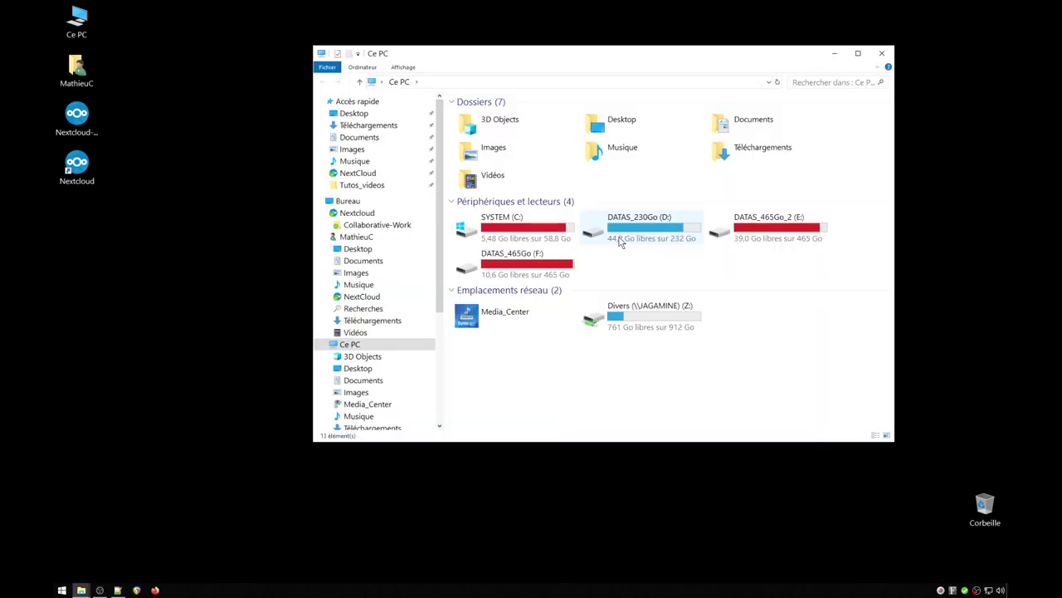
click(390, 173)
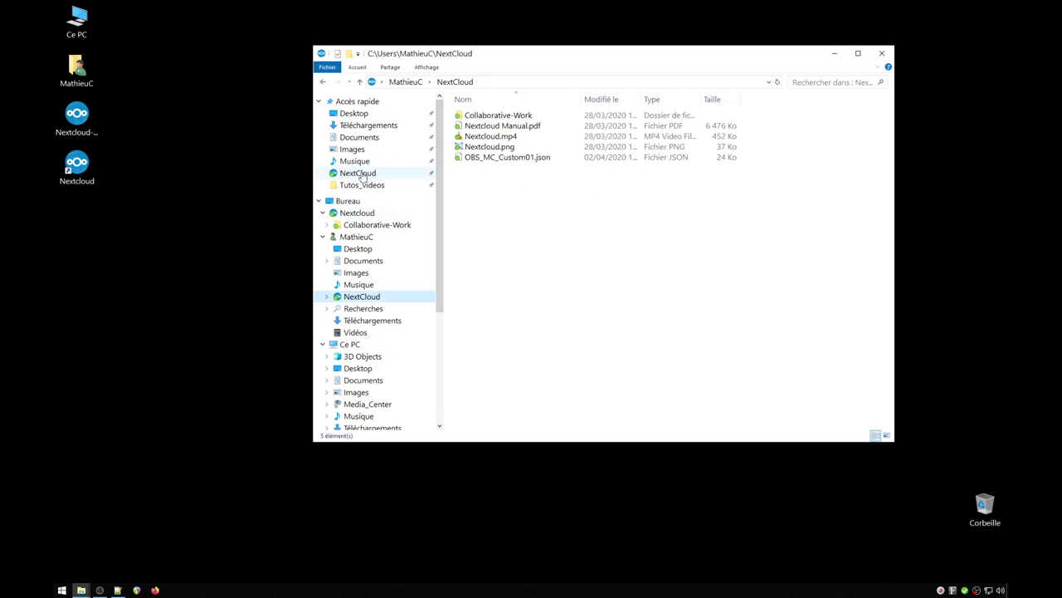
click(524, 116)
double_click(516, 116)
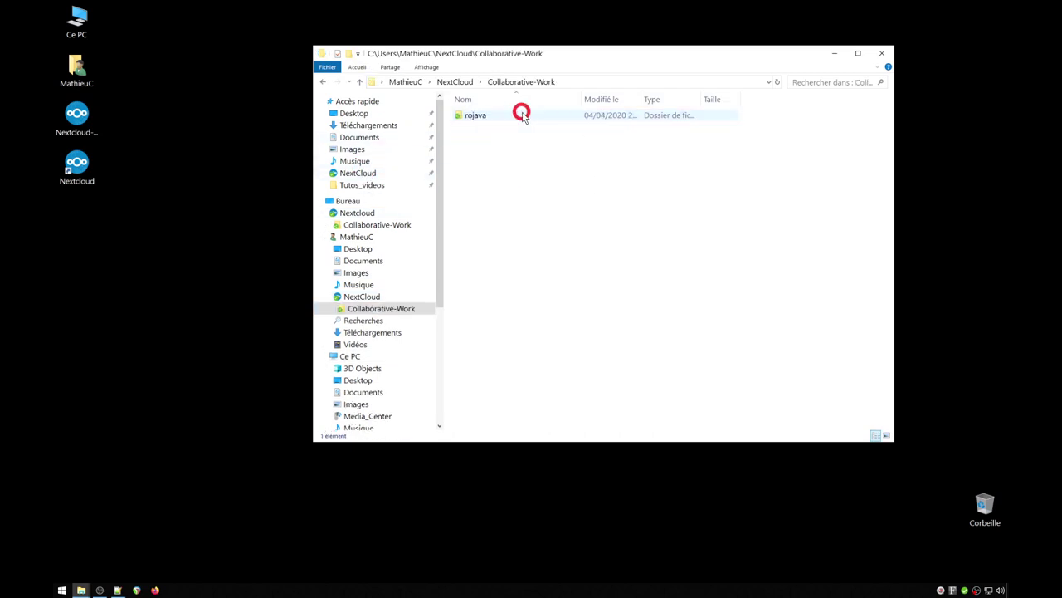
double_click(477, 116)
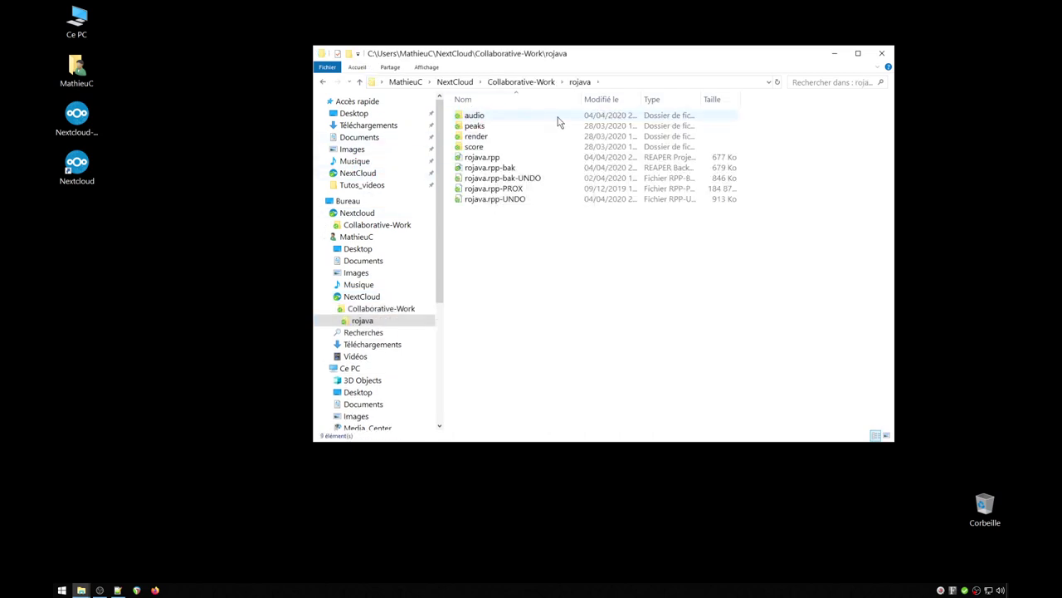
Step: Examine the rojava folder's contents: the audio, peaks, render and score subfolders and the rojava.rpp project files
drag(515, 254, 467, 114)
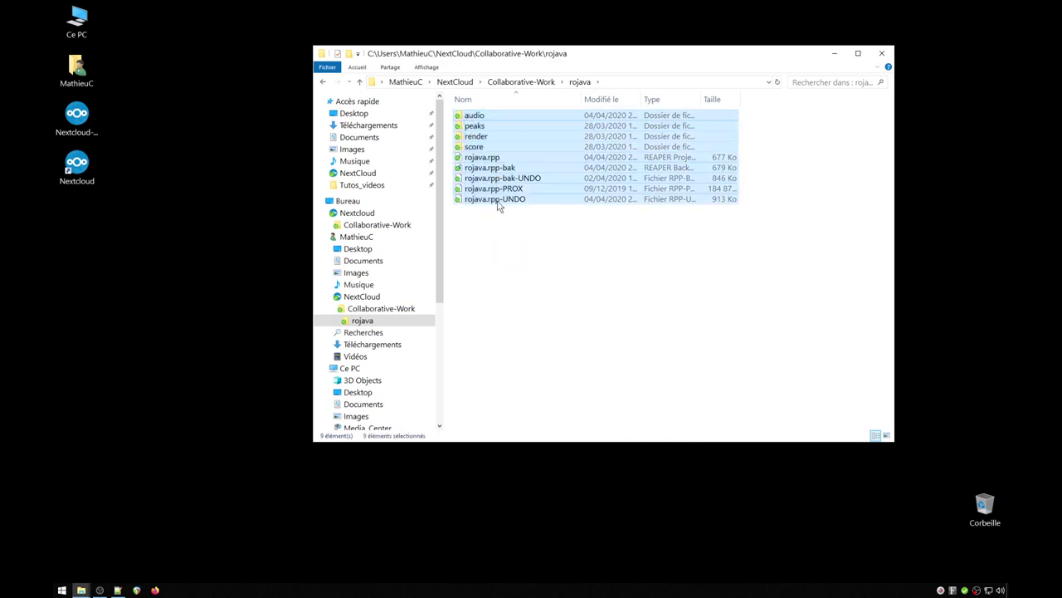
click(488, 131)
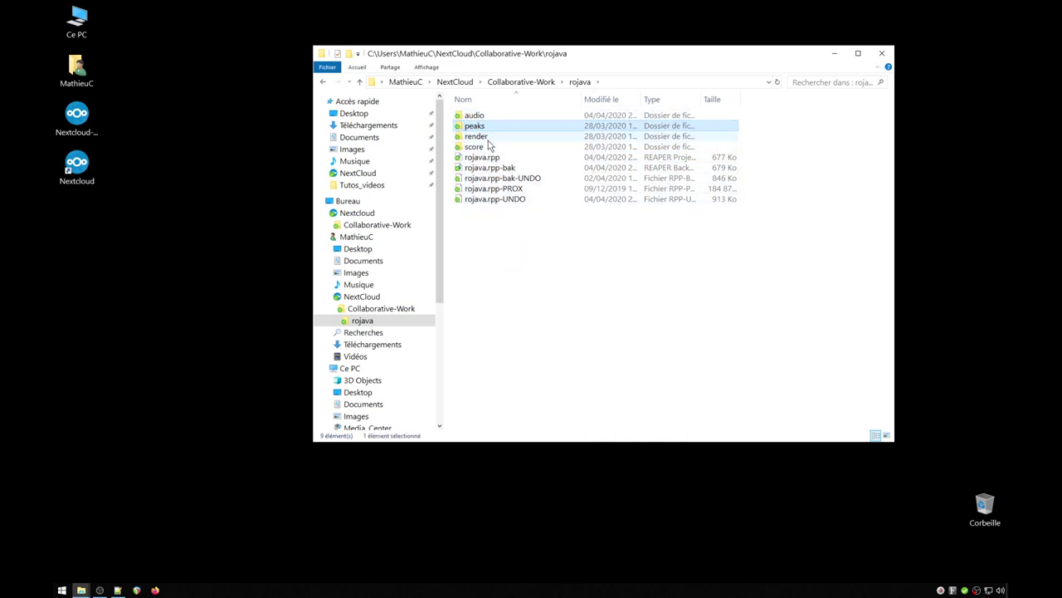
click(488, 136)
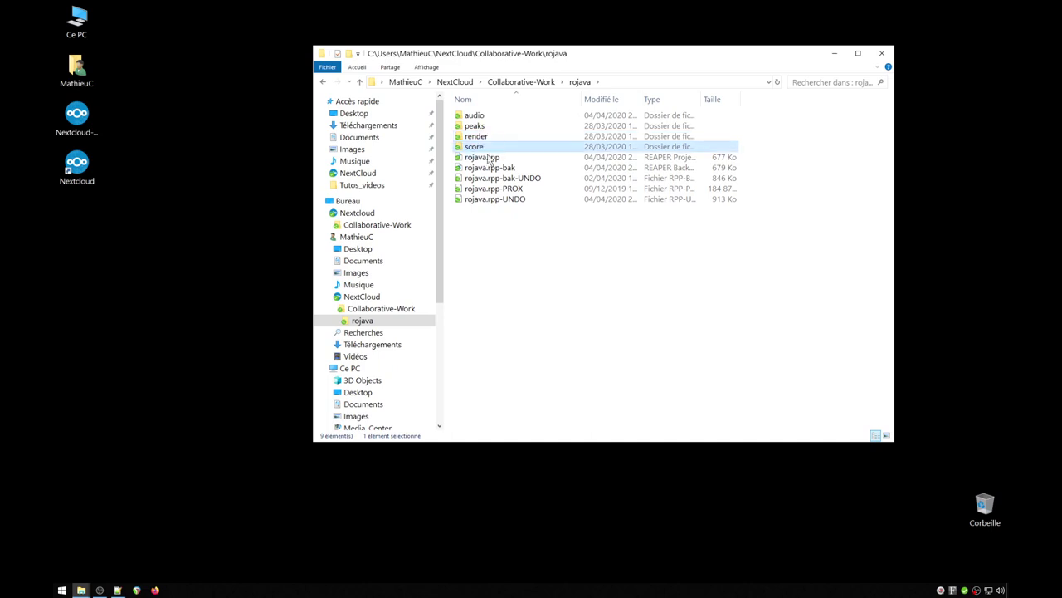
drag(496, 235, 488, 156)
click(528, 250)
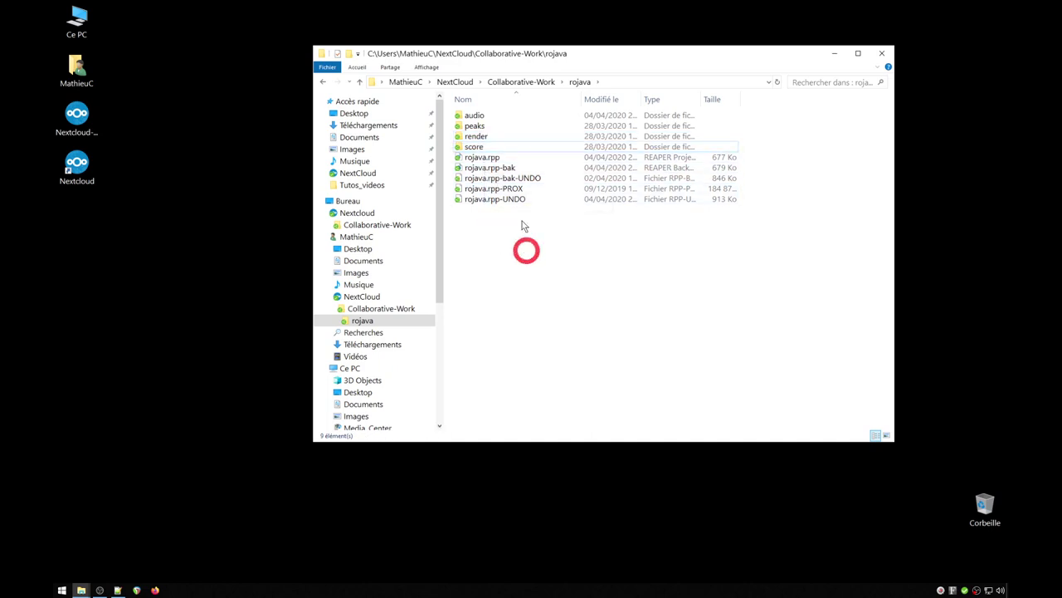
click(501, 158)
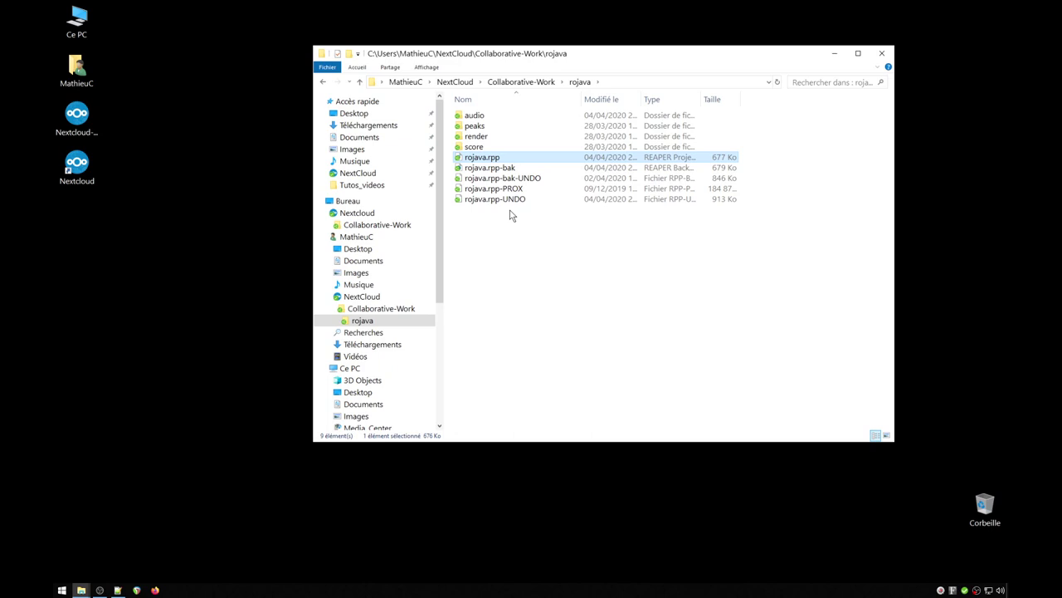
click(474, 115)
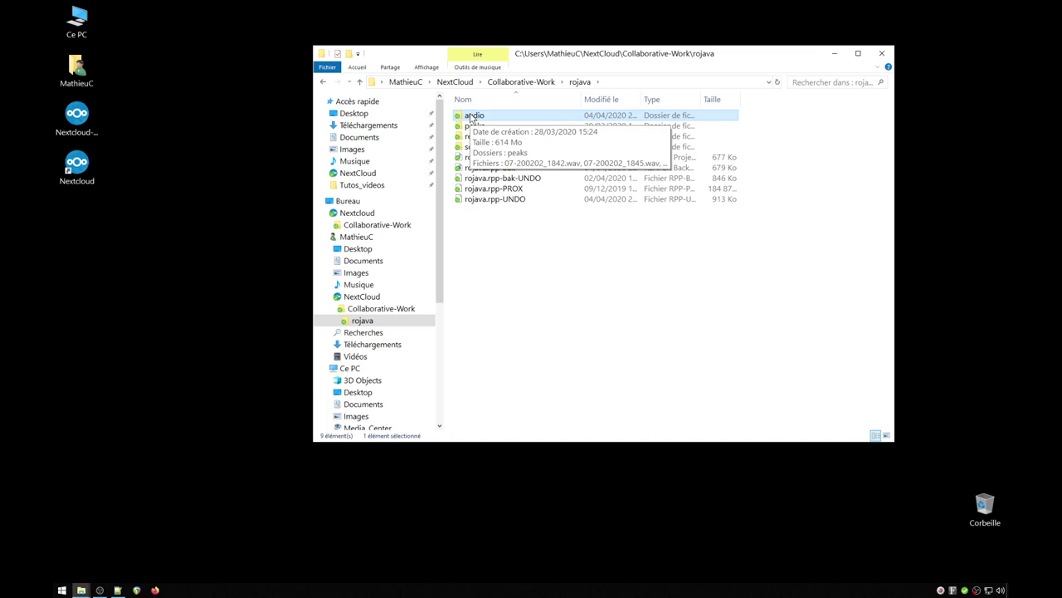
click(510, 260)
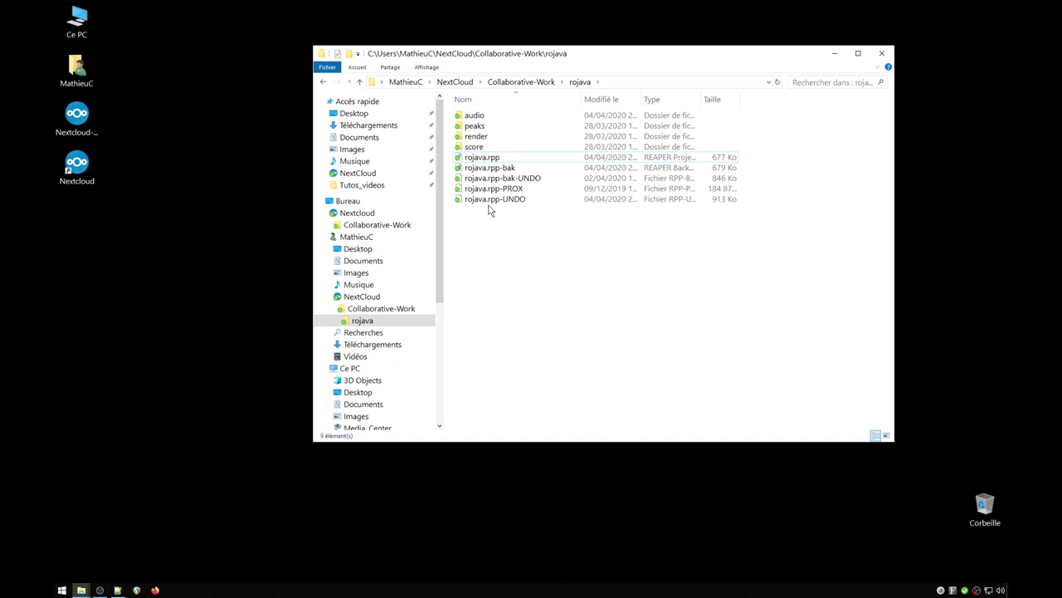
Step: Create a new folder named SandBox on the desktop
click(172, 152)
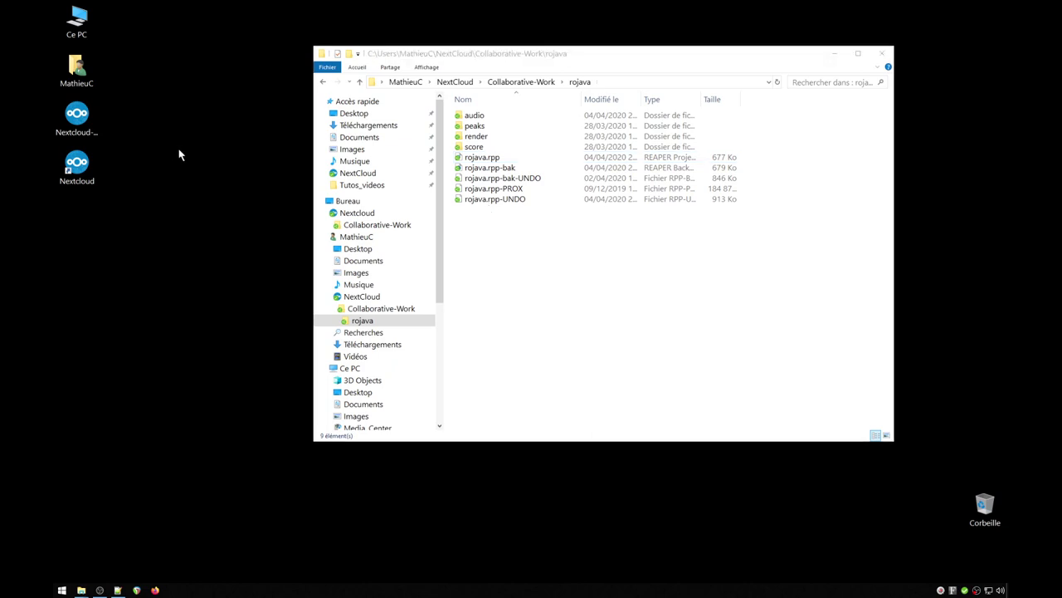
right_click(180, 153)
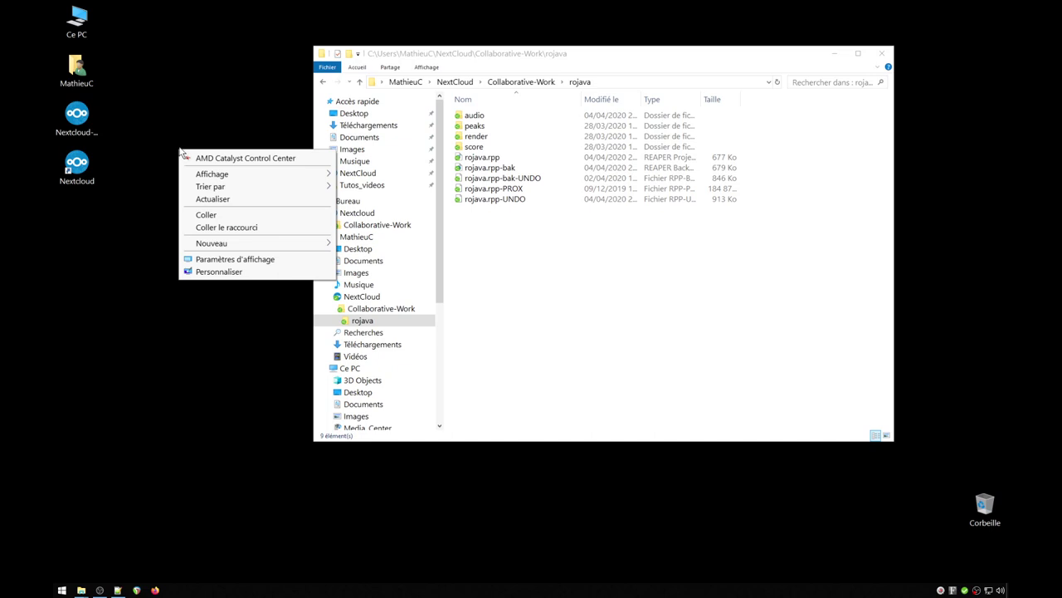
mouse_move(283, 249)
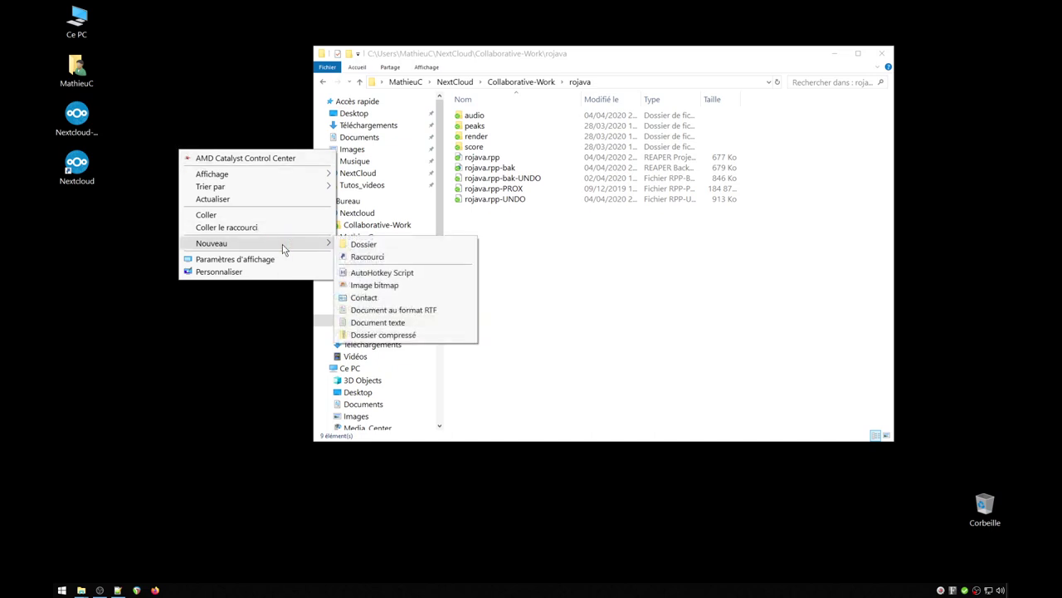
click(364, 244)
text(SandBox)
key(Return)
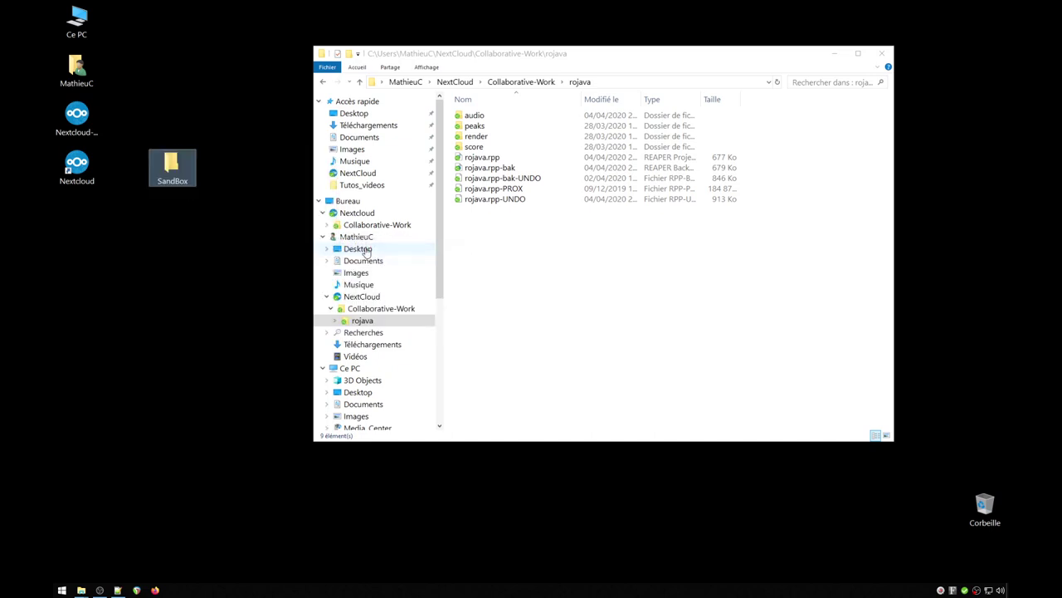
Step: Copy the rojava folder from Collaborative-Work into the SandBox folder on the desktop
click(535, 82)
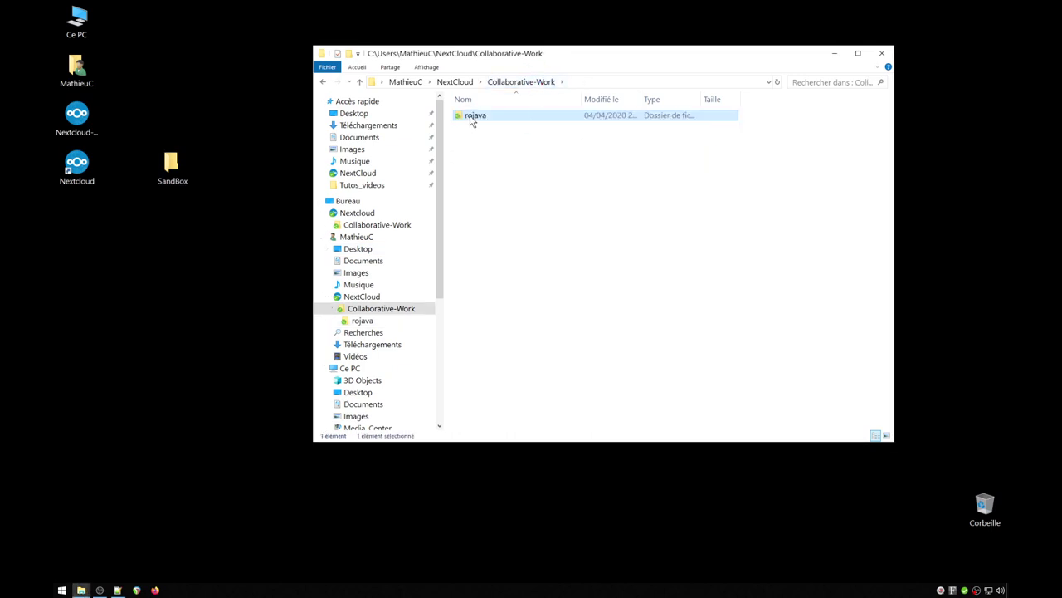
right_click(471, 120)
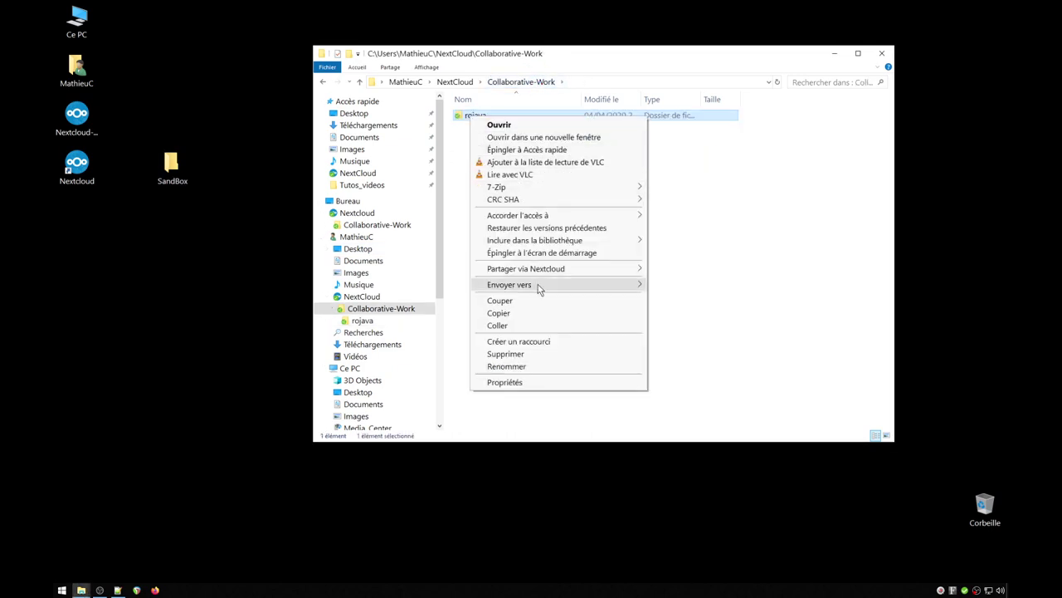
click(537, 313)
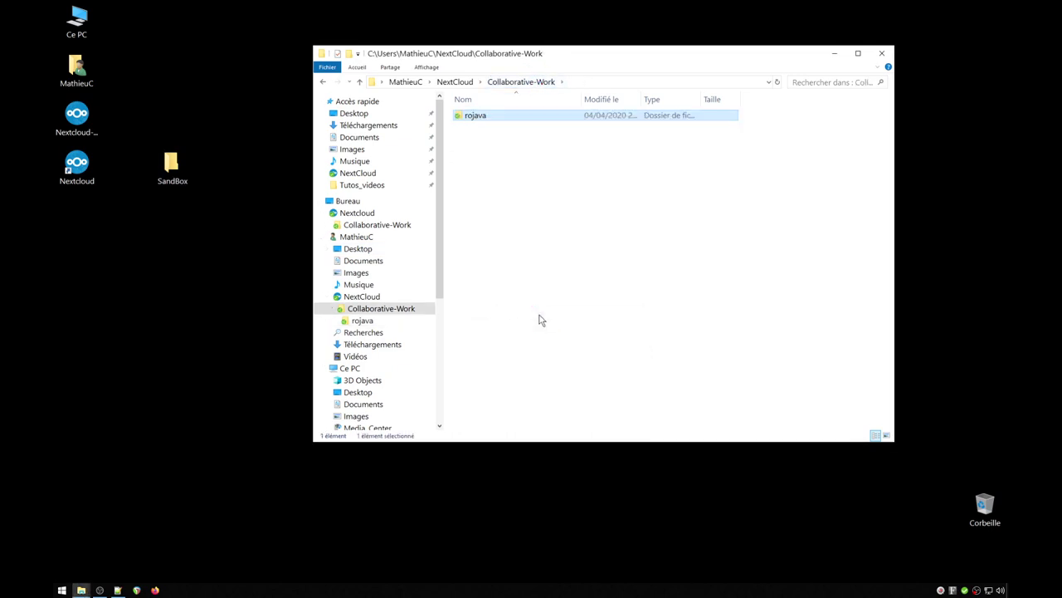
right_click(527, 223)
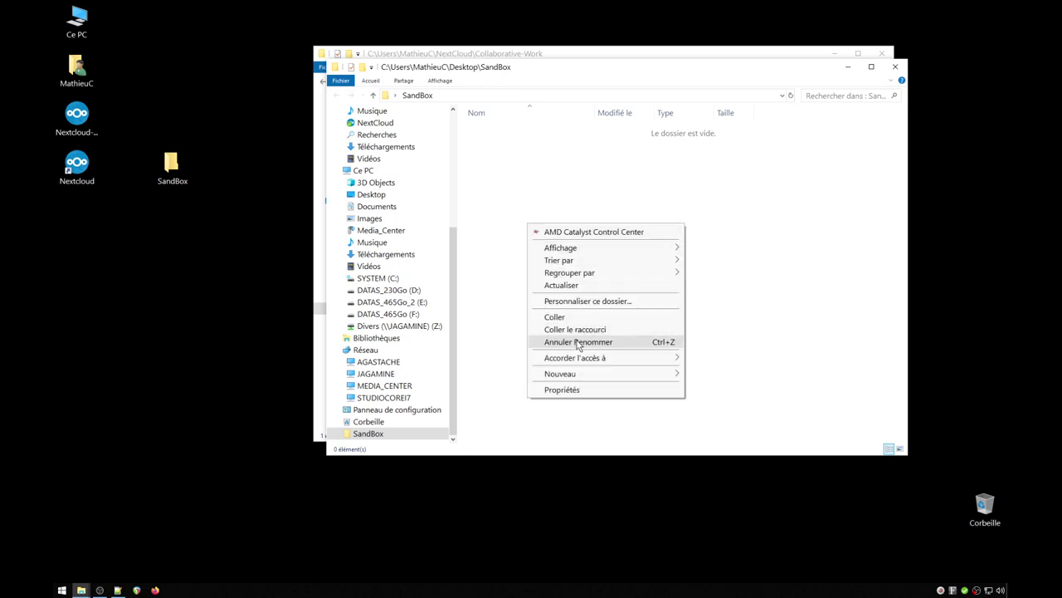
click(554, 316)
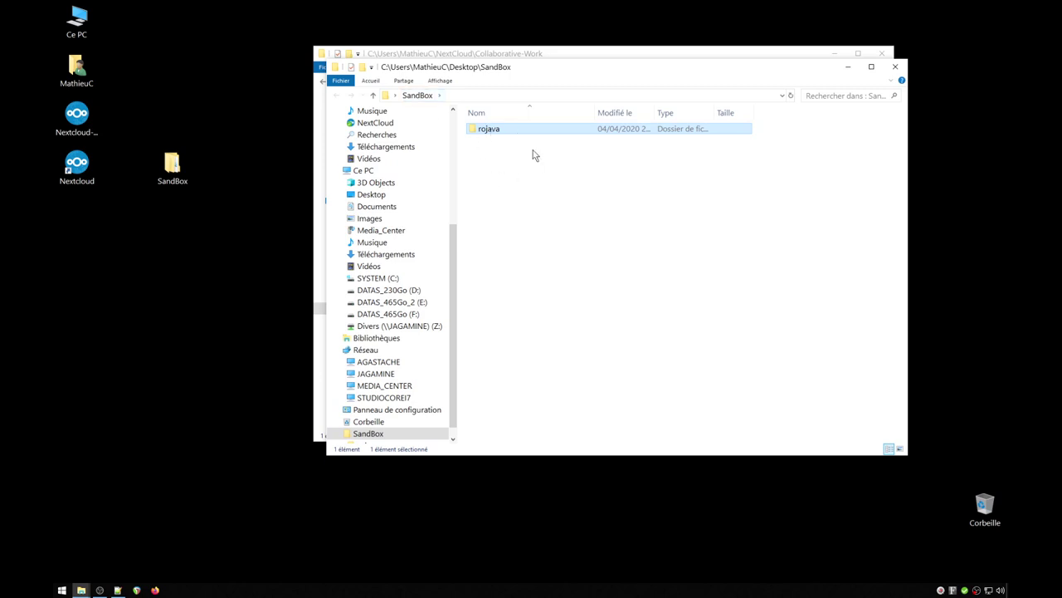
Step: Close the Collaborative-Work window and keep only the SandBox window, moved slightly into its place
click(549, 55)
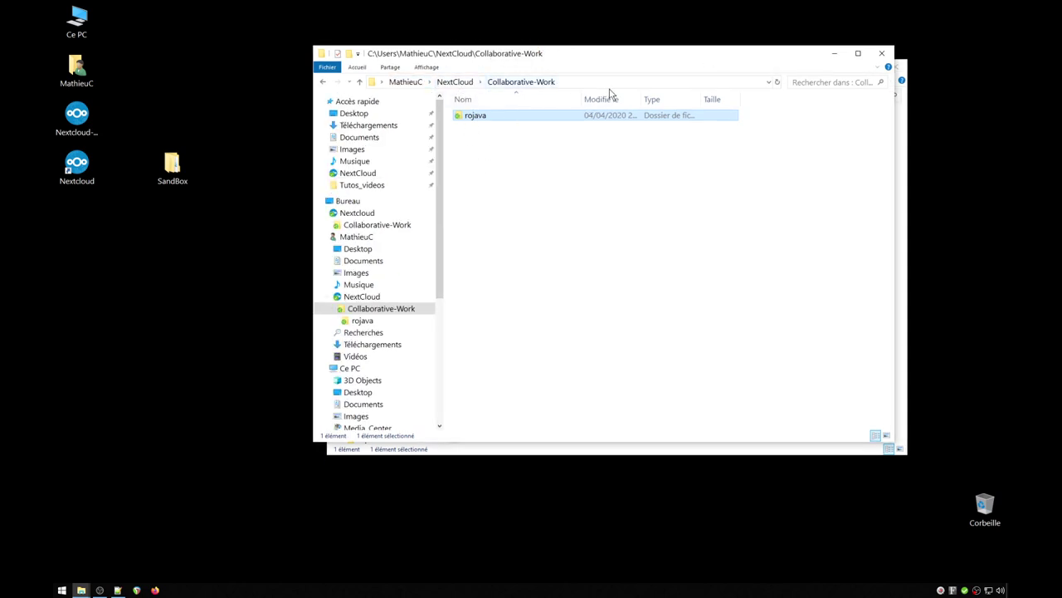
click(882, 53)
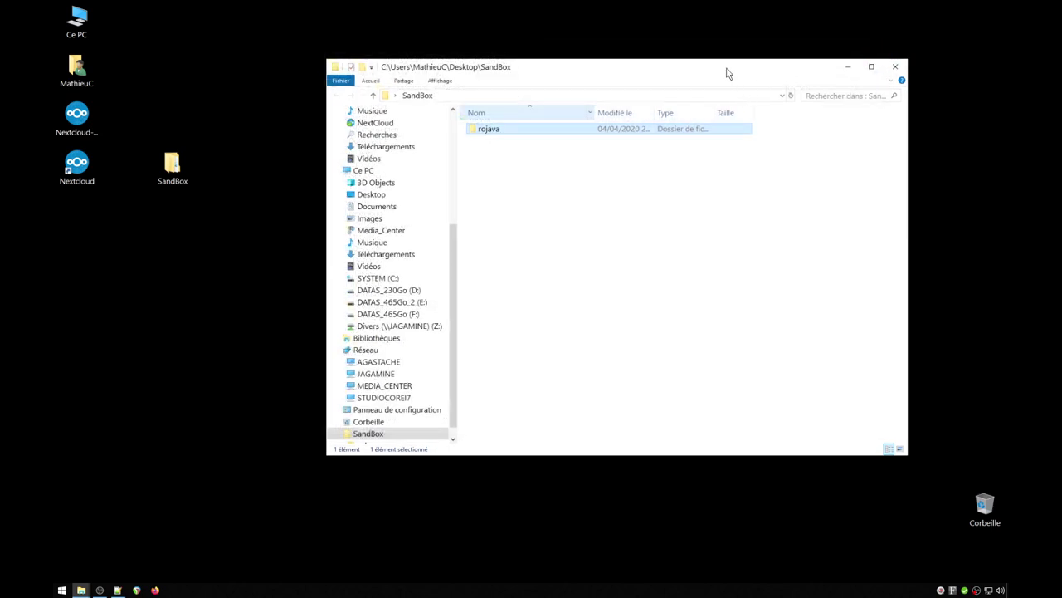
drag(727, 73, 714, 60)
click(699, 206)
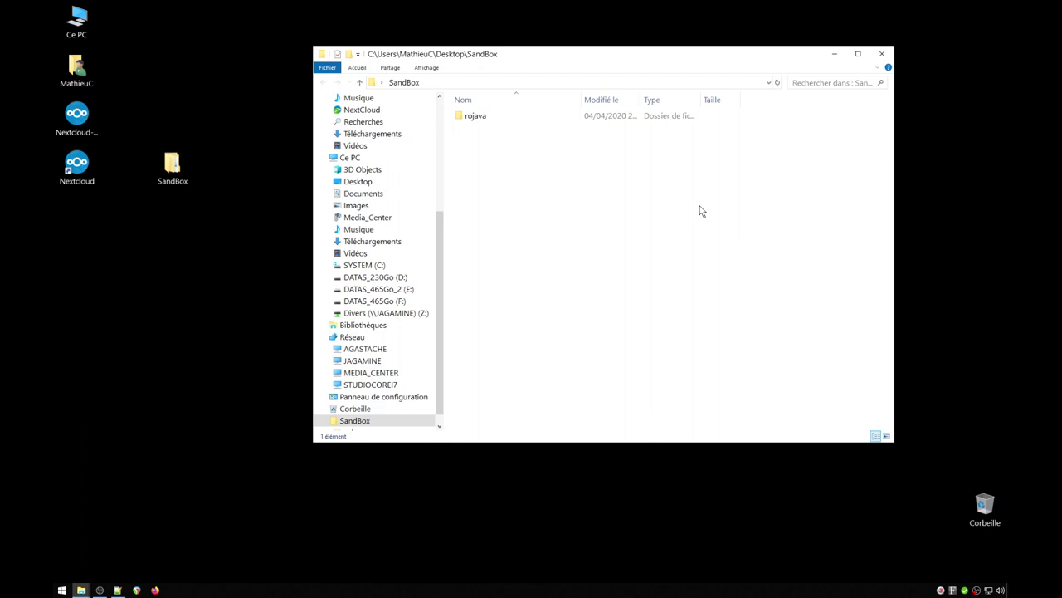
Step: Open rojava.rpp from the SandBox copy of the project in REAPER and acknowledge the project load warning
double_click(475, 115)
click(479, 158)
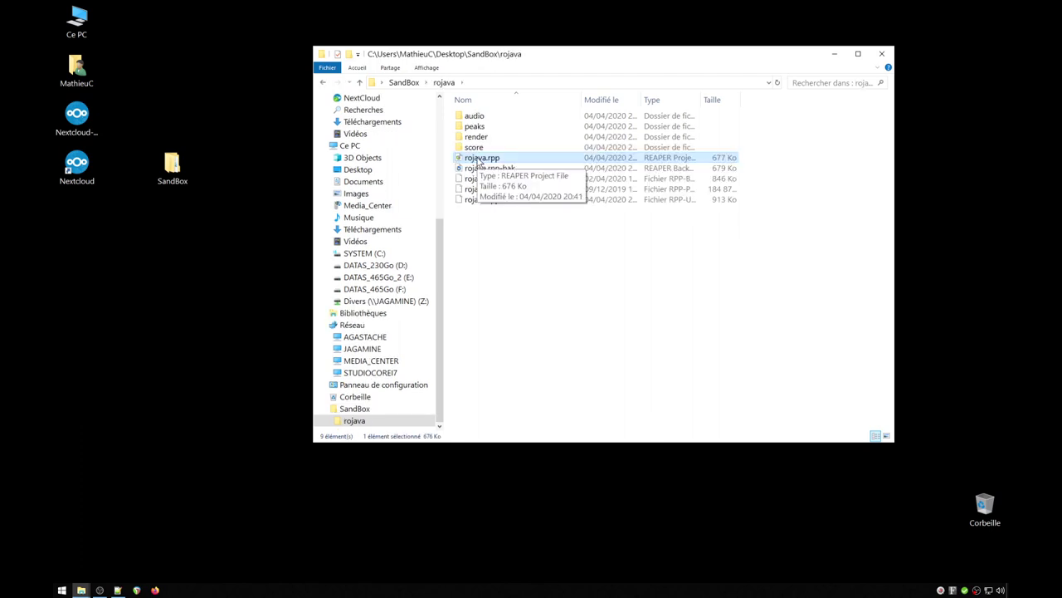
right_click(480, 163)
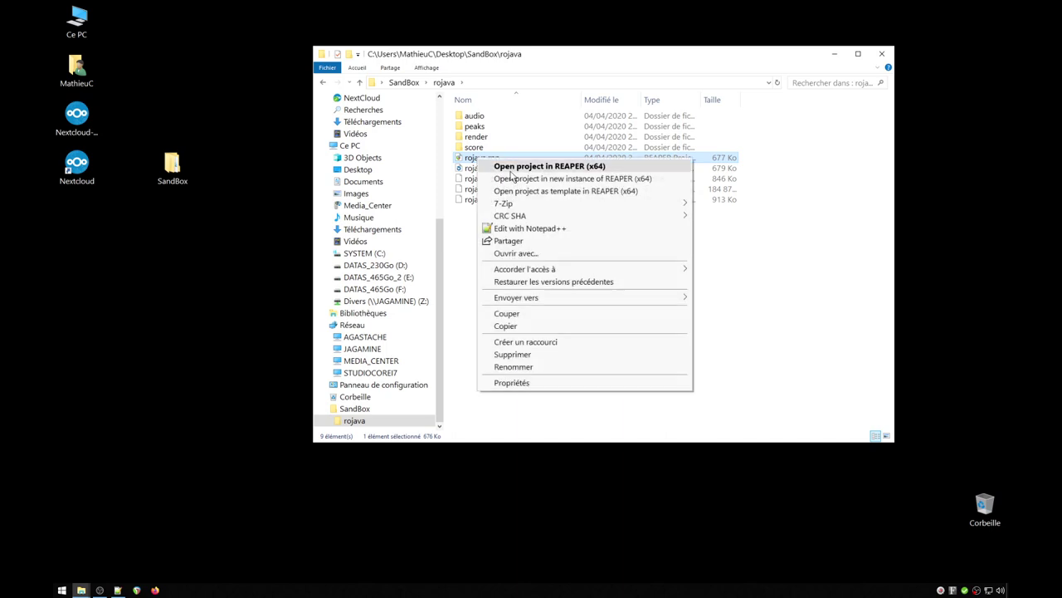
click(509, 167)
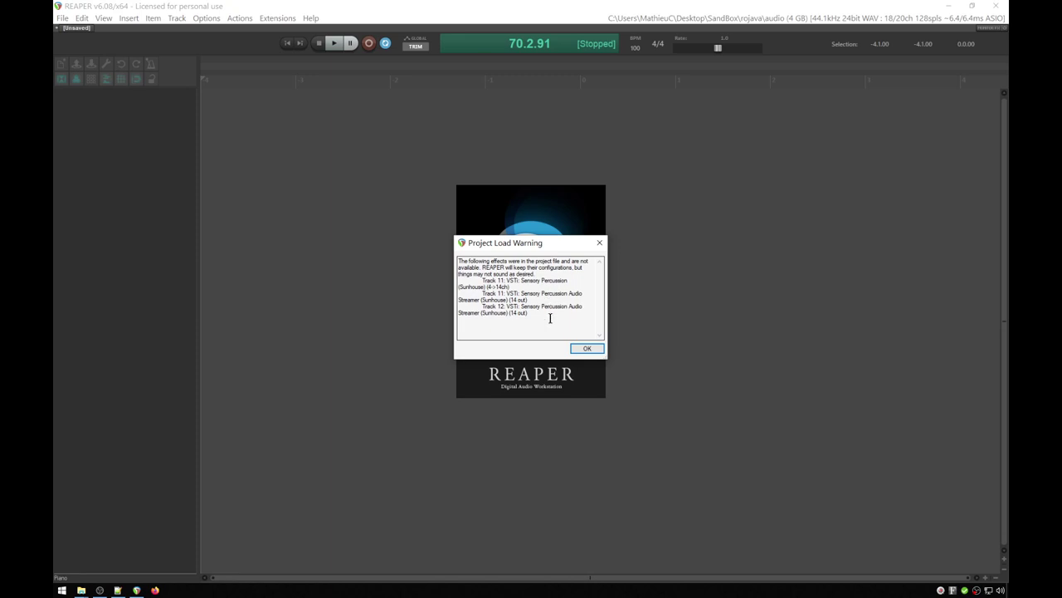
click(550, 318)
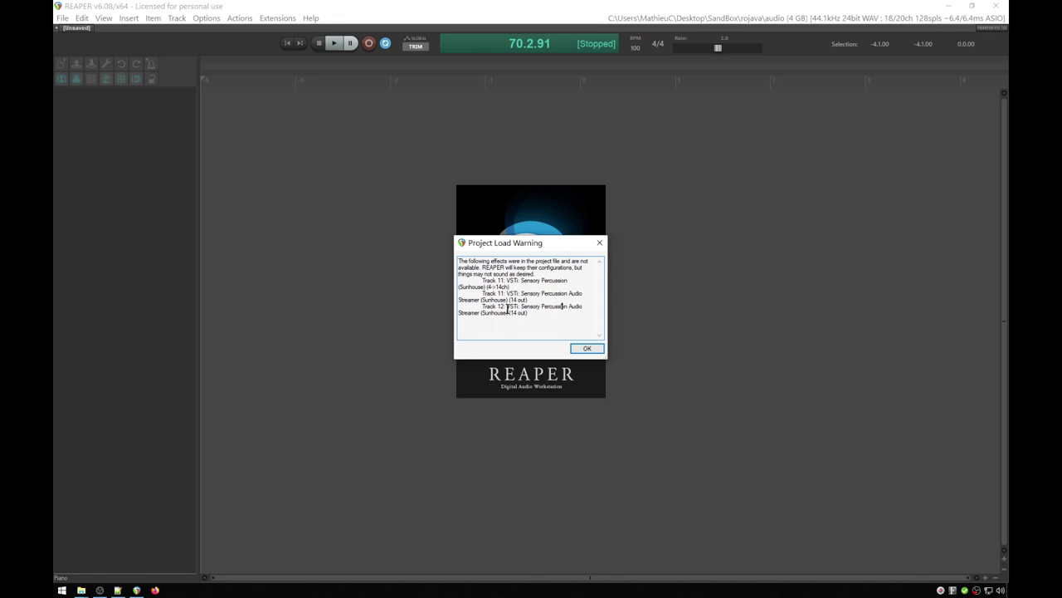
mouse_move(536, 279)
mouse_down()
mouse_move(540, 304)
mouse_move(536, 280)
mouse_up()
click(582, 350)
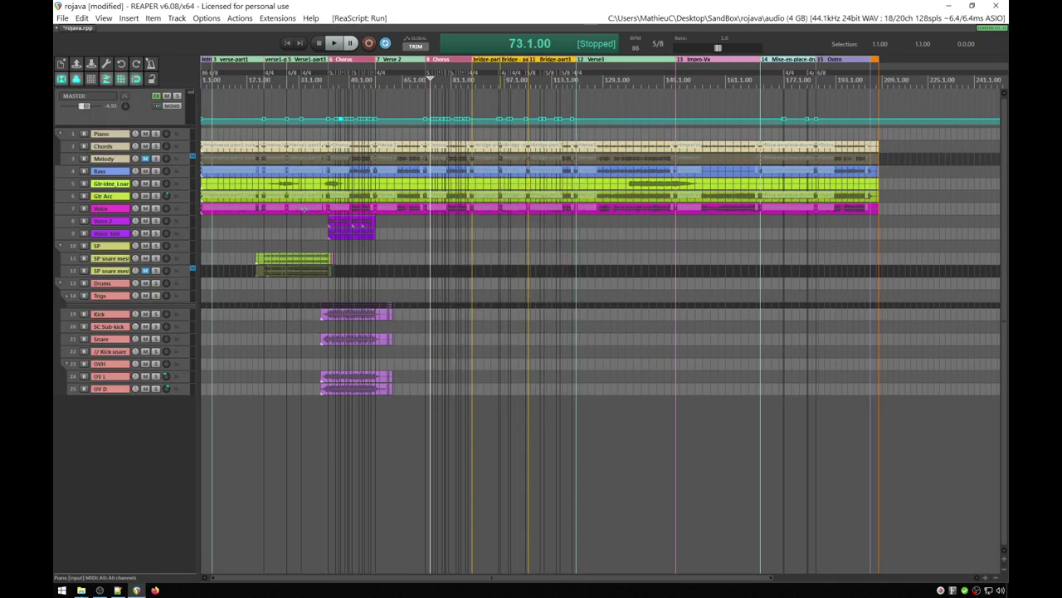
Step: Insert a new track below Gtr Acc, name it Gtr Elec02 and give it the guitar tracks' yellow-green colour
click(112, 198)
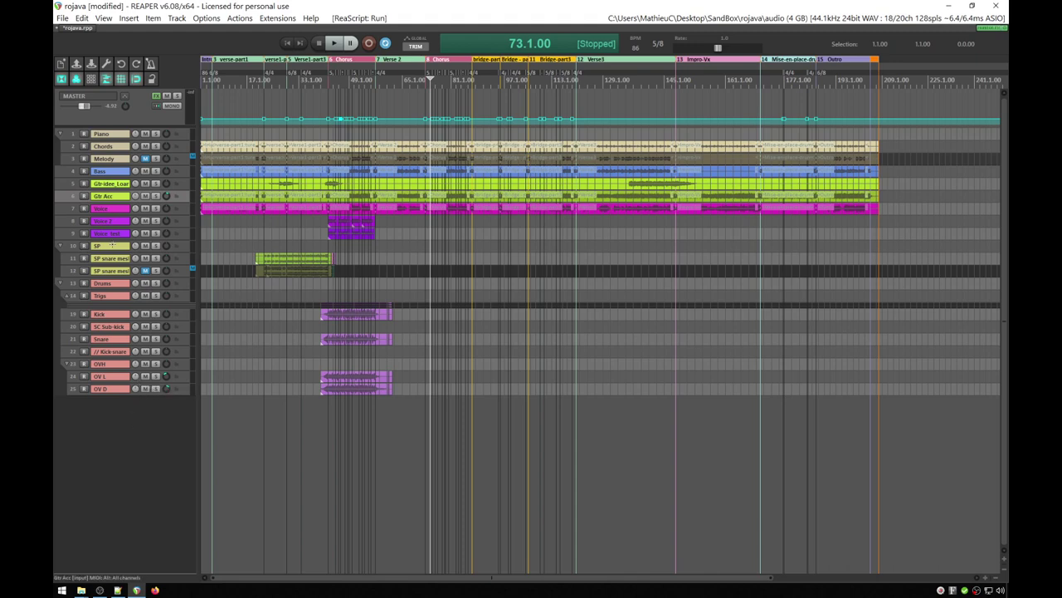
right_click(132, 444)
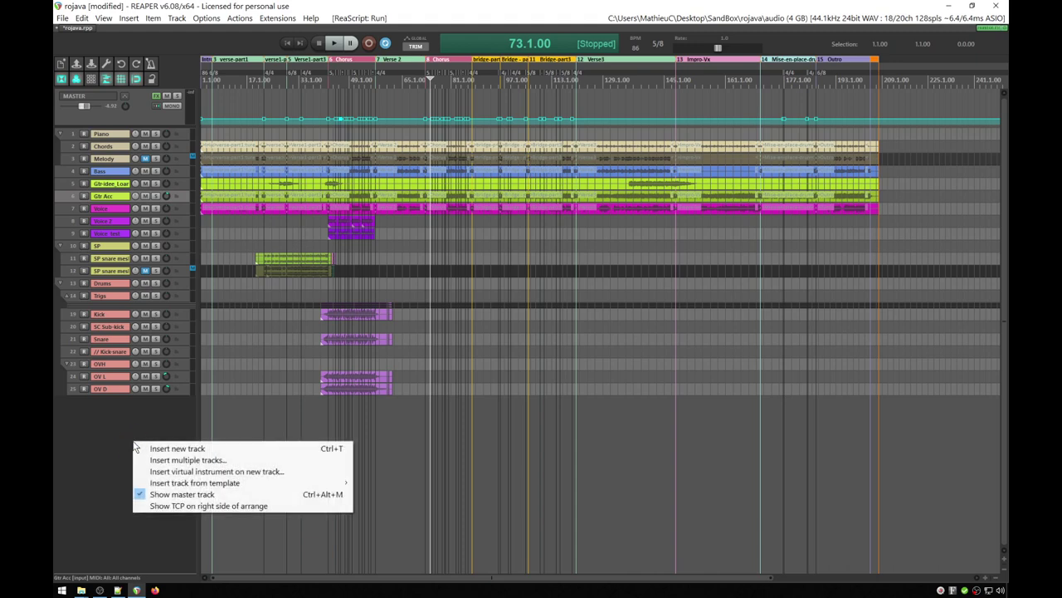
click(140, 417)
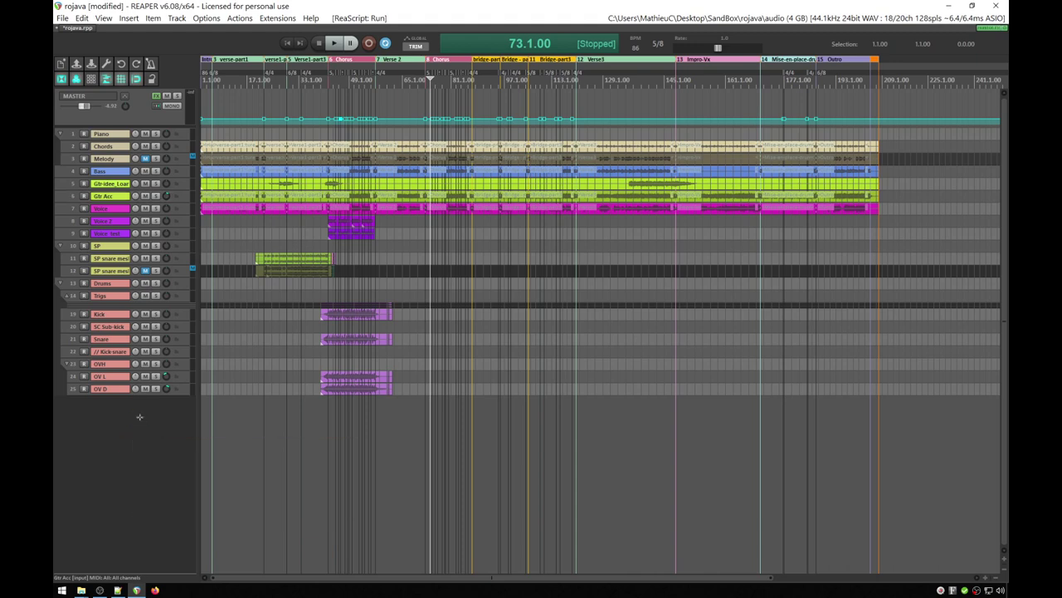
key(ctrl+t)
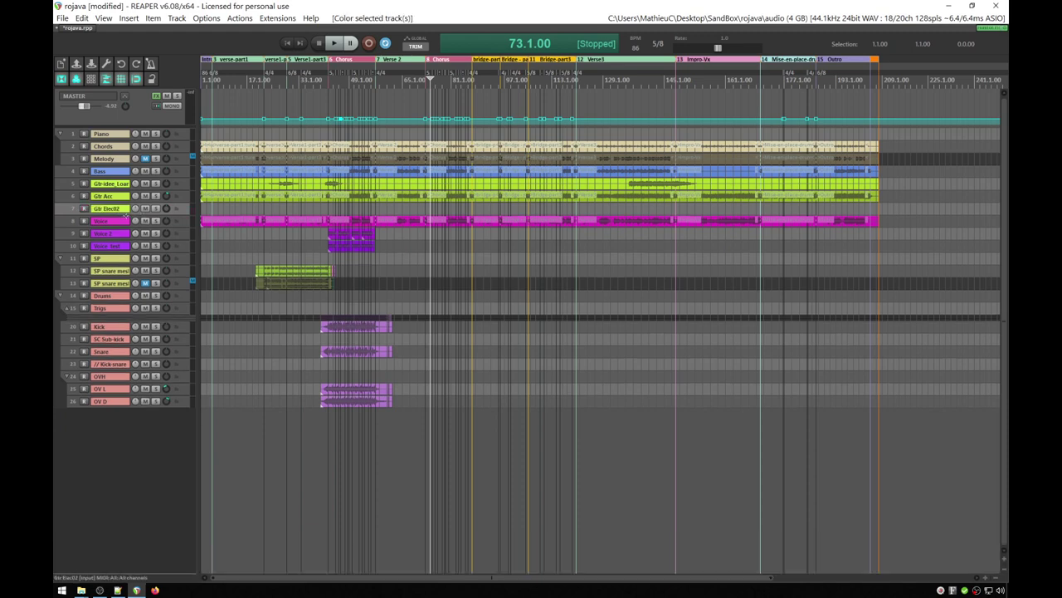
Step: Arm the Gtr Elec02 track for recording and set its input to mono Input 1
click(83, 208)
click(117, 219)
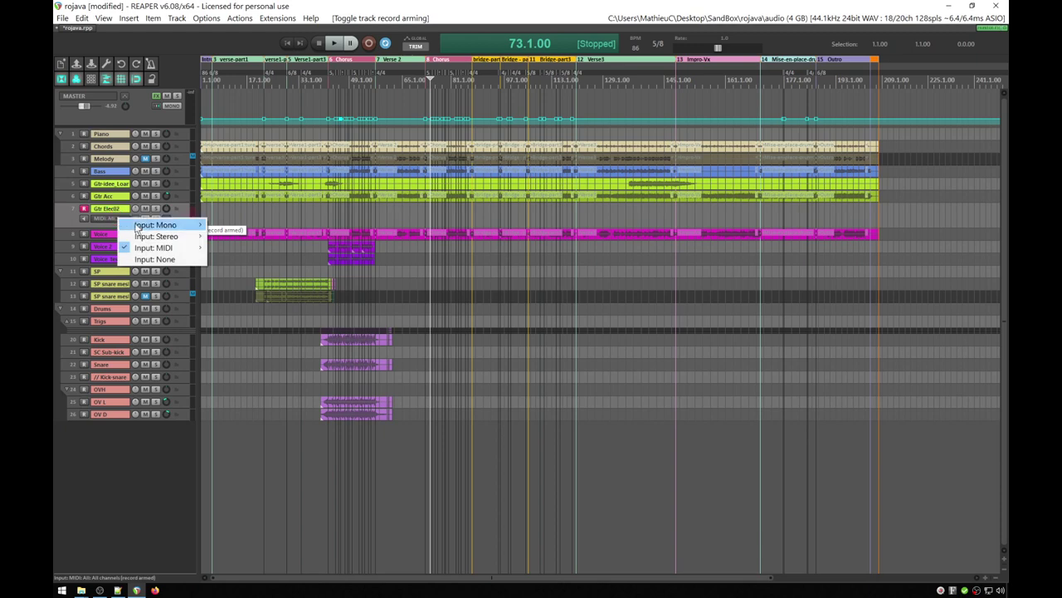
mouse_move(166, 225)
click(234, 209)
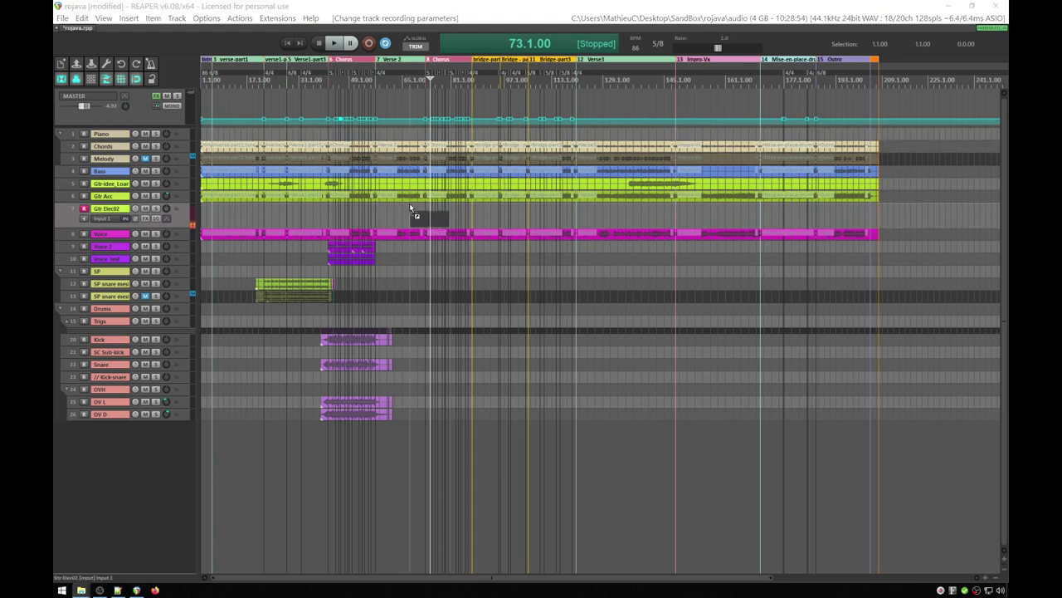
Step: Insert an external audio file on the Gtr Elec02 track near the end of the Verse 2 region
drag(401, 206, 403, 209)
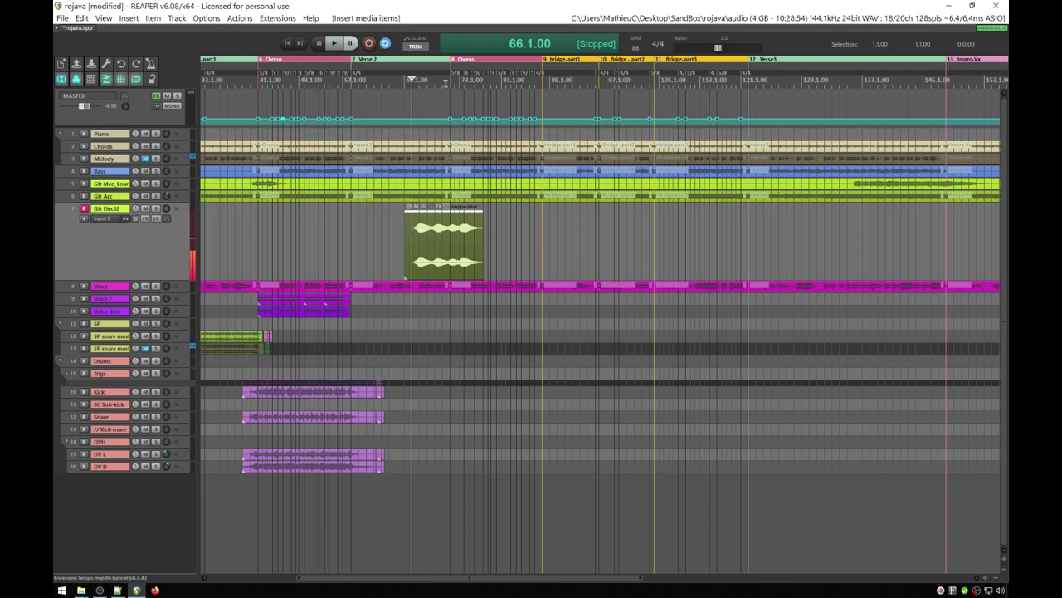
Step: Copy the Gtr Elec02 audio item near the ends of the Verse3 and Impro-Vx regions, and make the track slightly taller
scroll(432, 245, down, 5)
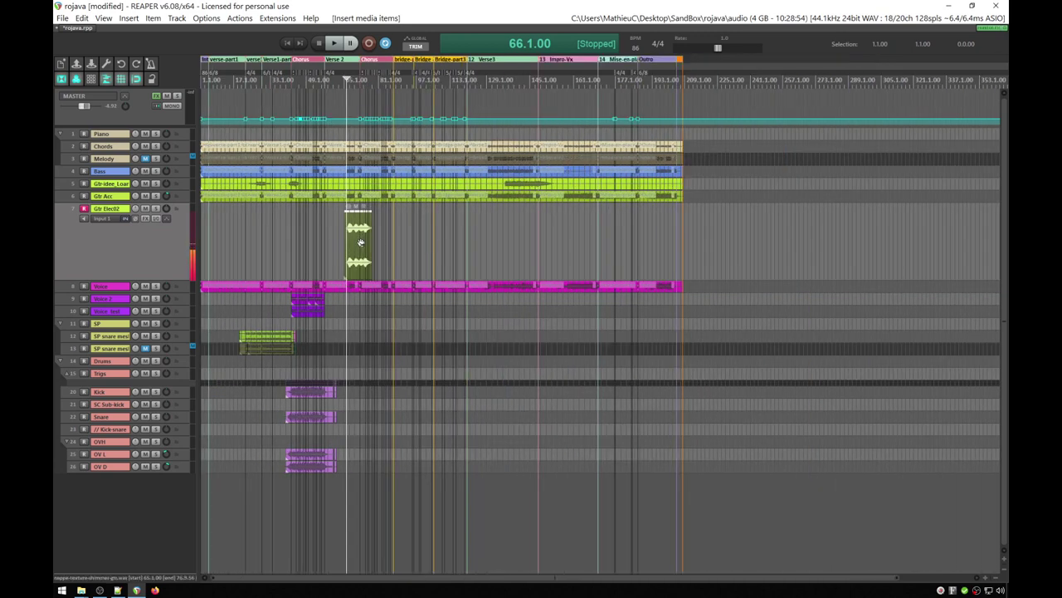
drag(365, 236, 540, 229)
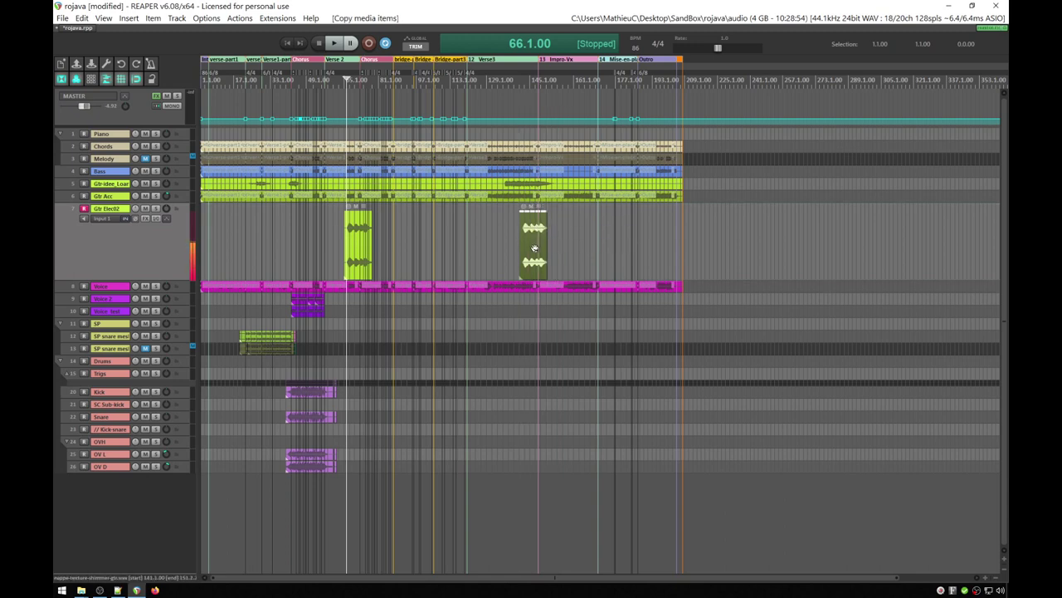
drag(531, 244, 608, 241)
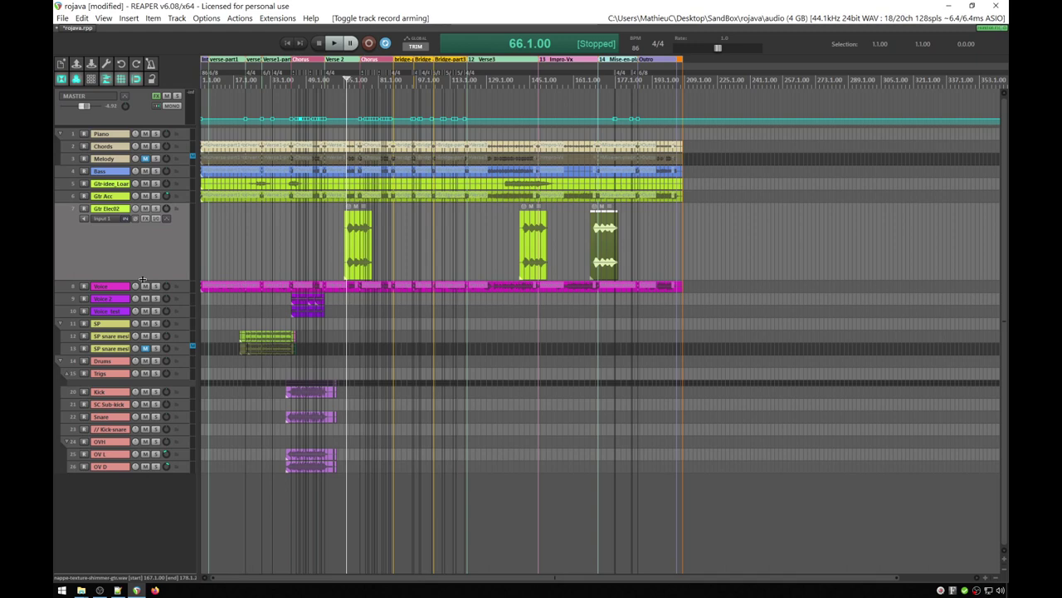
mouse_move(142, 280)
mouse_down()
mouse_move(143, 268)
mouse_move(144, 285)
mouse_up()
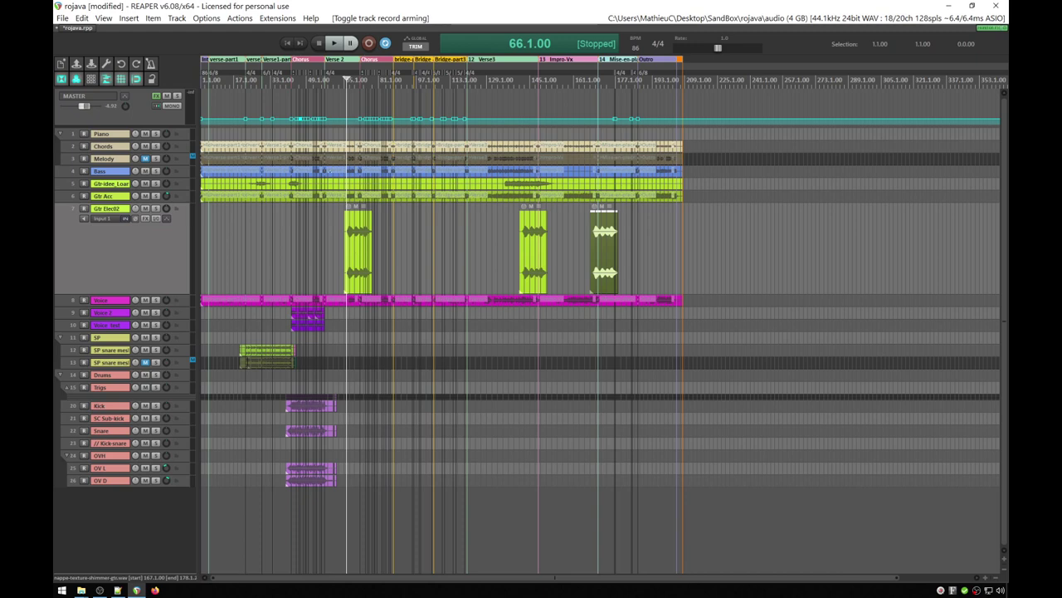
Step: Check the current project directory for unused files with the directory cleanup, without removing anything
click(62, 17)
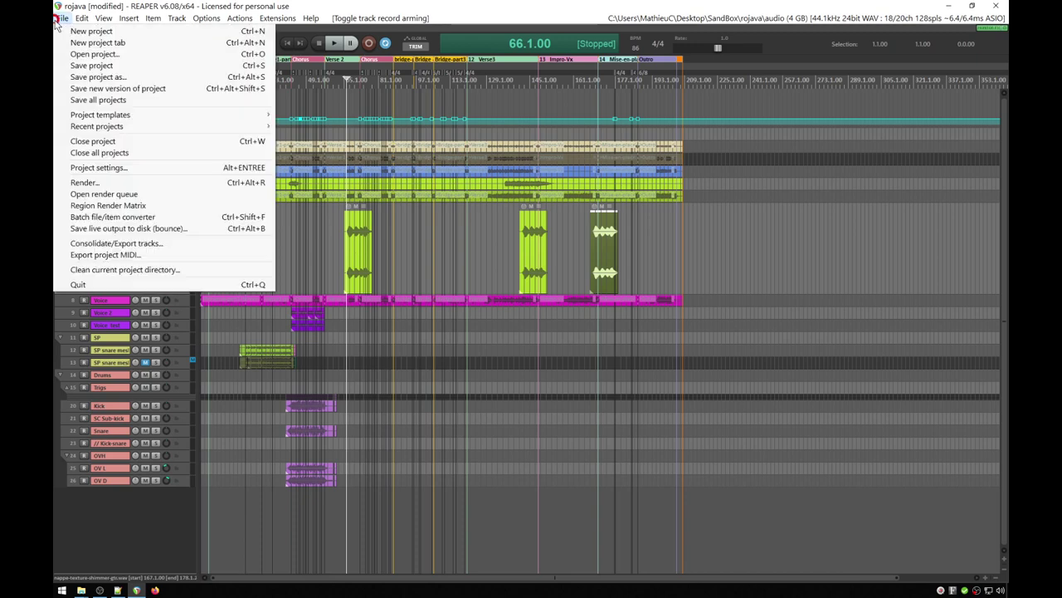
click(176, 269)
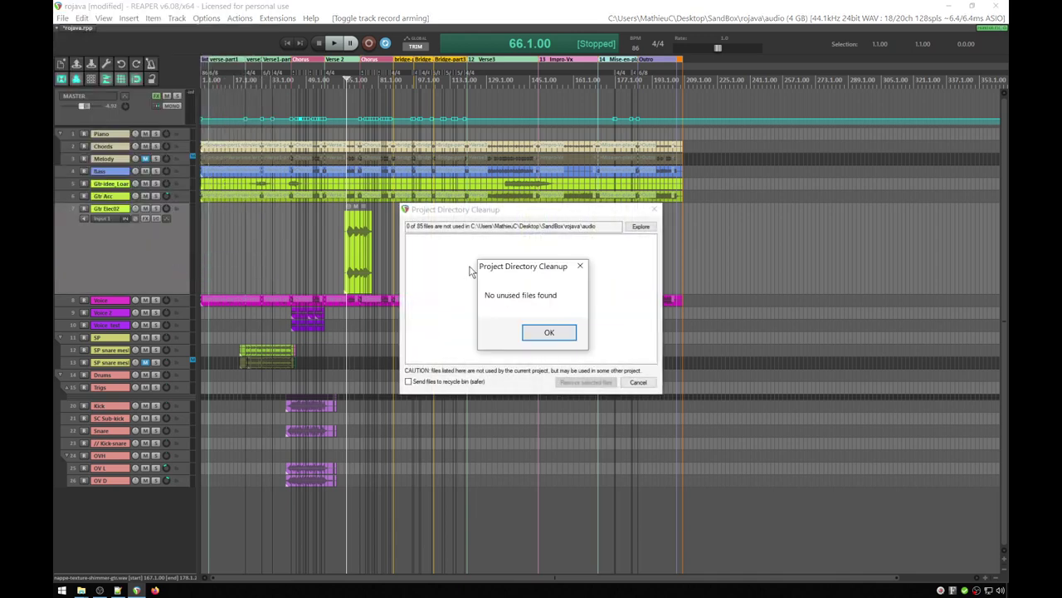
drag(490, 265, 230, 222)
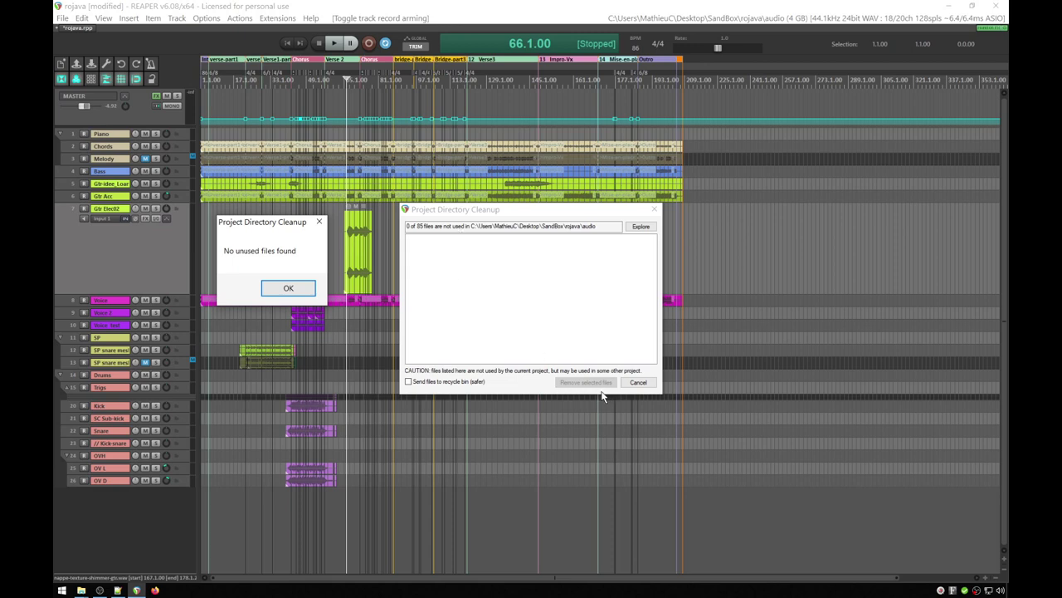
click(302, 289)
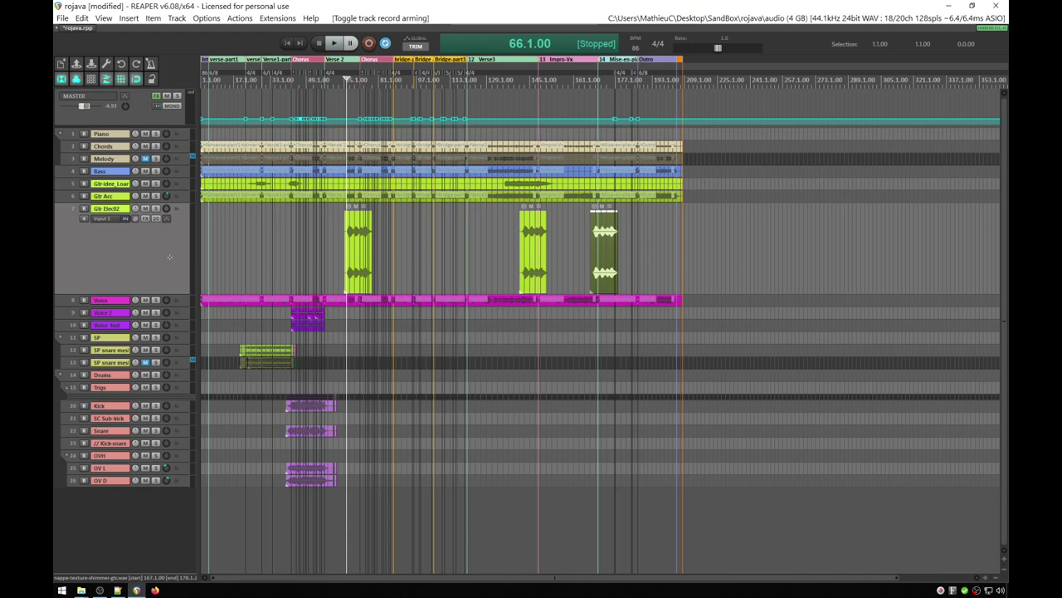
Step: Save the rojava project in its local SandBox folder
key(ctrl+s)
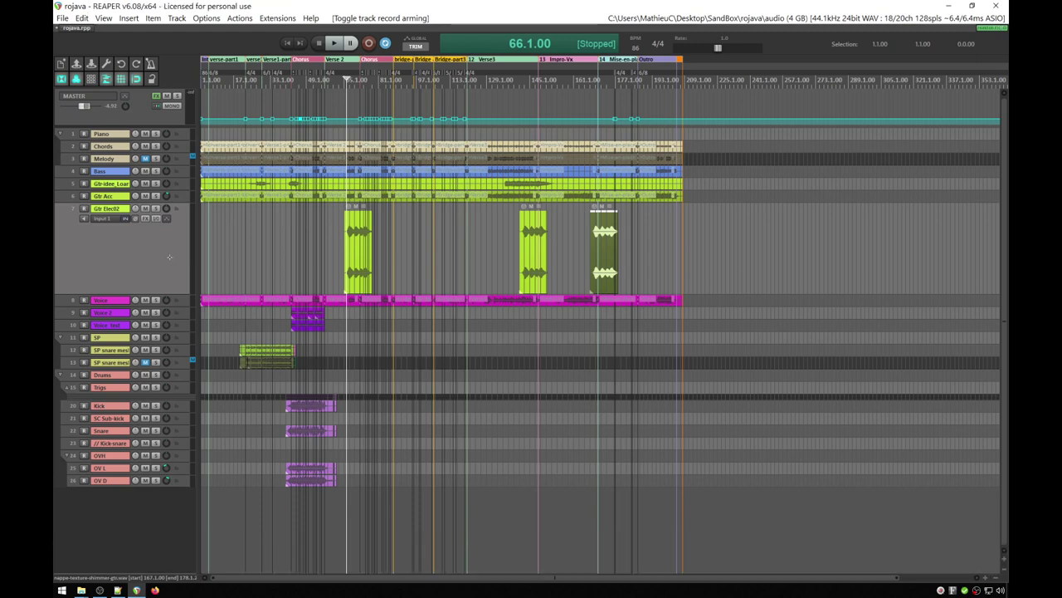
click(62, 18)
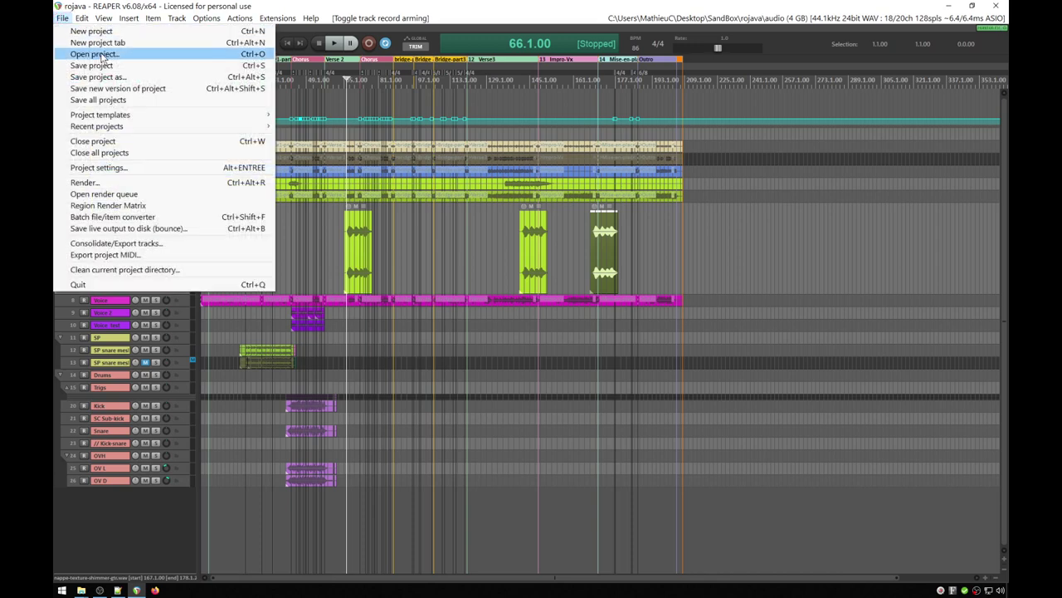
click(107, 67)
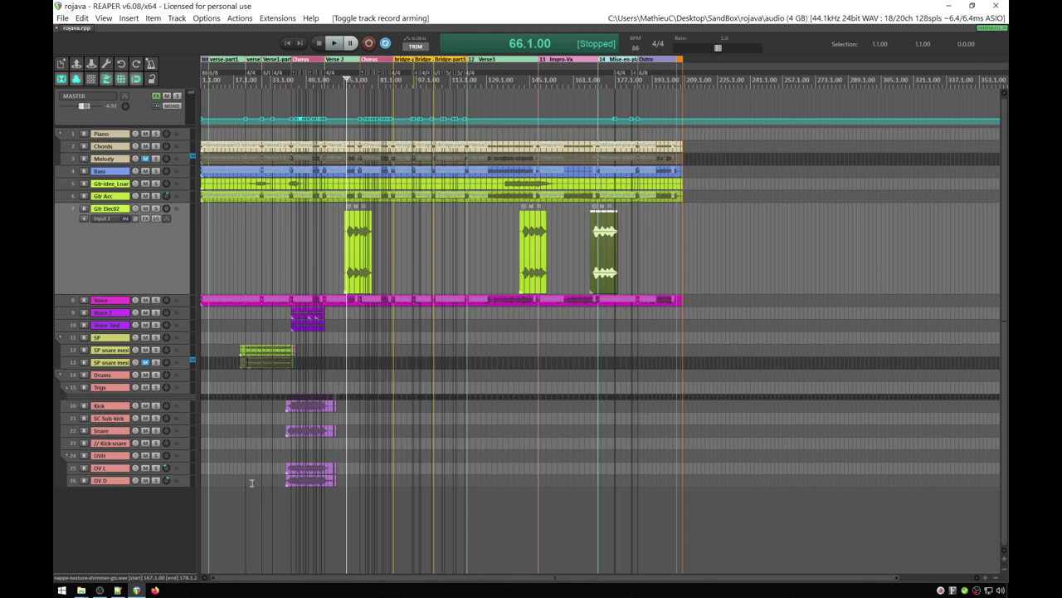
Step: Switch to File Explorer to inspect rojava.rpp and the audio folder in the SandBox copy, and return to REAPER
mouse_move(81, 589)
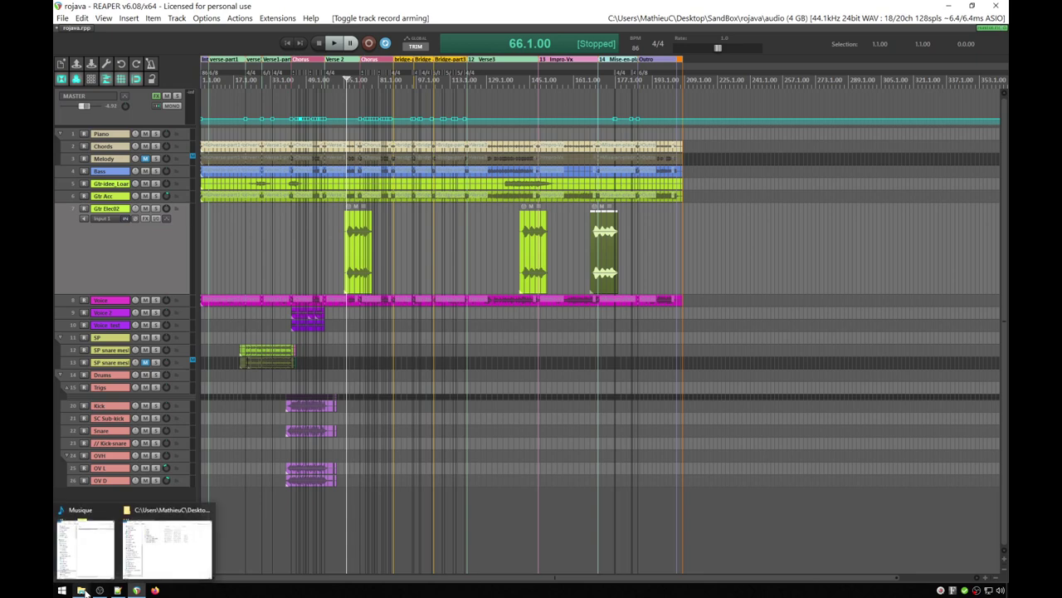
click(141, 553)
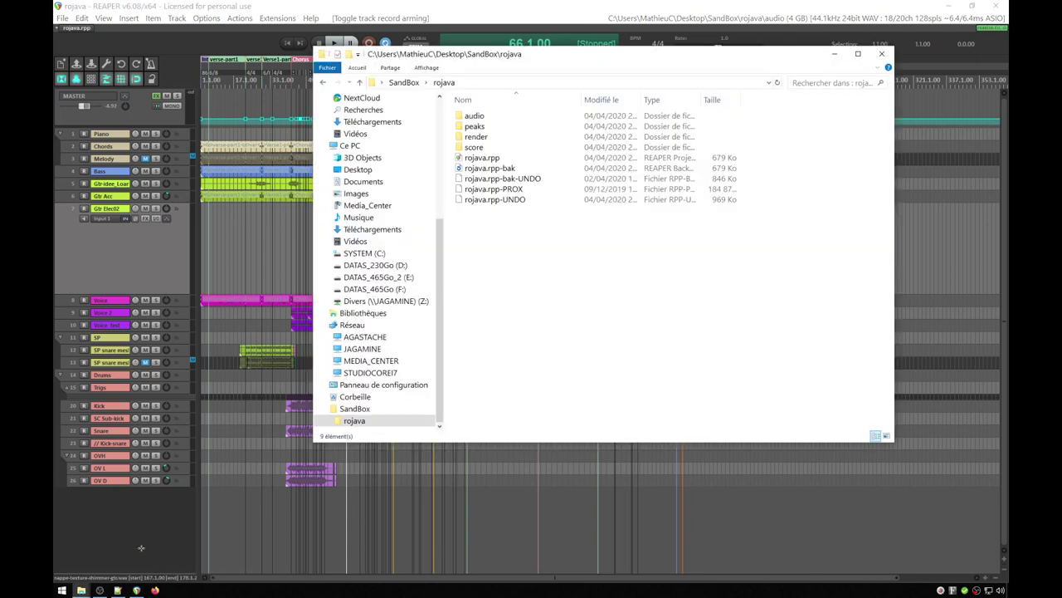
click(494, 157)
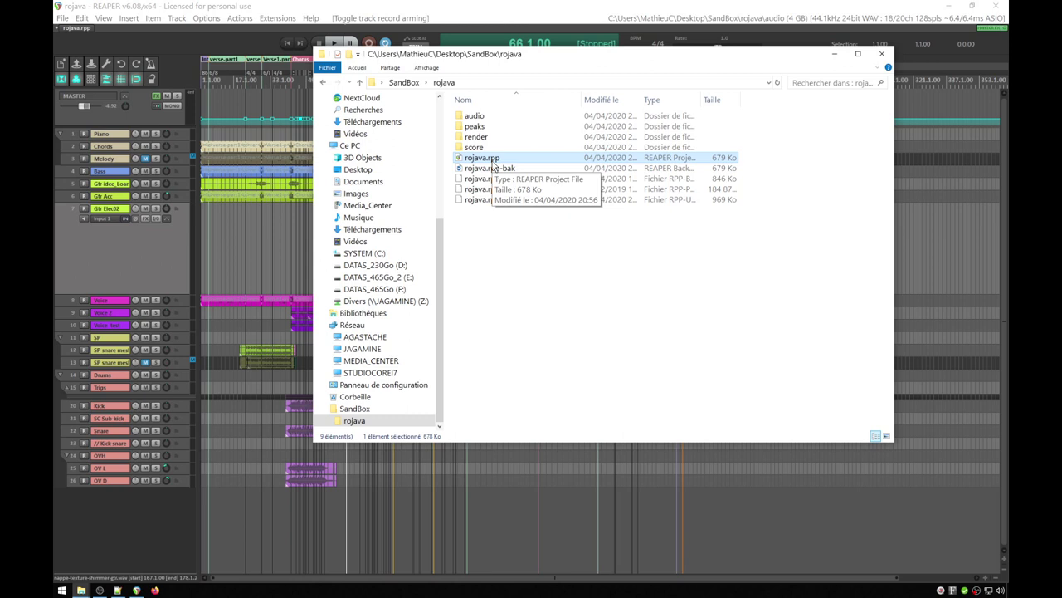
click(474, 117)
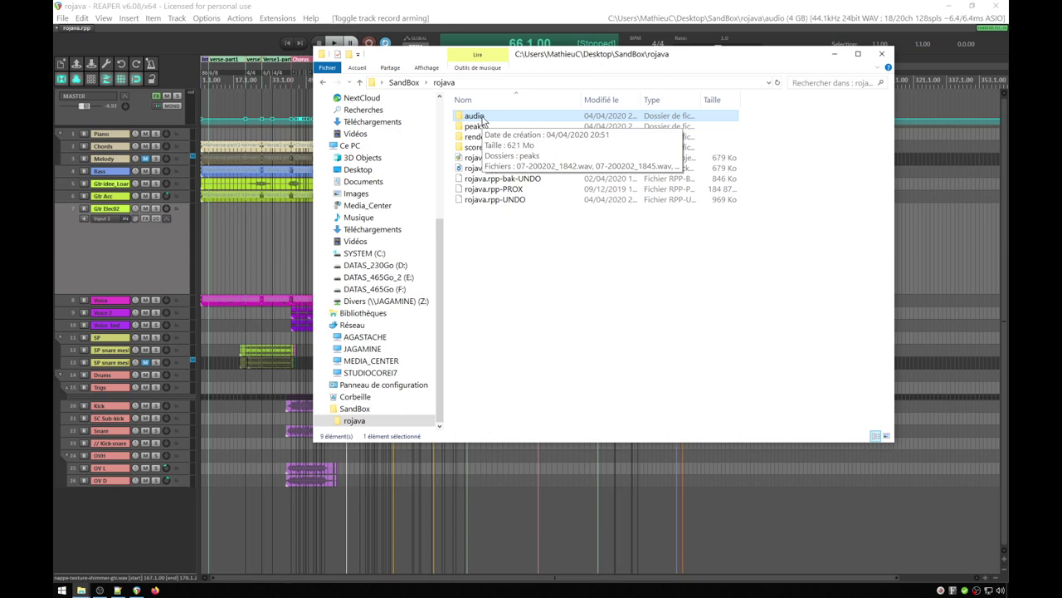
key(alt+Tab)
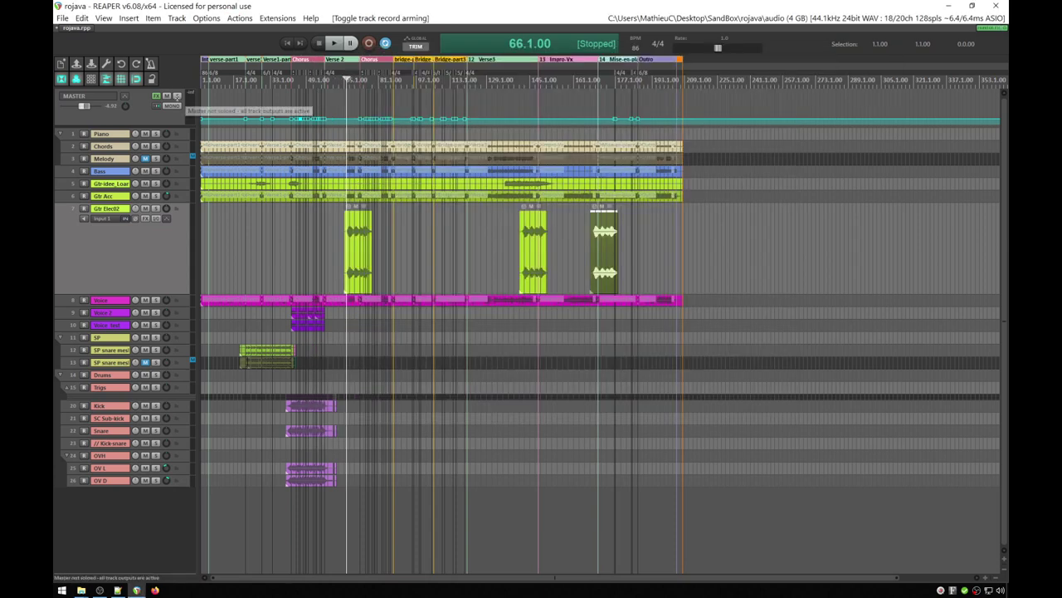
Step: Start saving the project under a new location and choose the existing rojava.rpp in Nextcloud's Collaborative-Work/rojava folder as the target
click(62, 18)
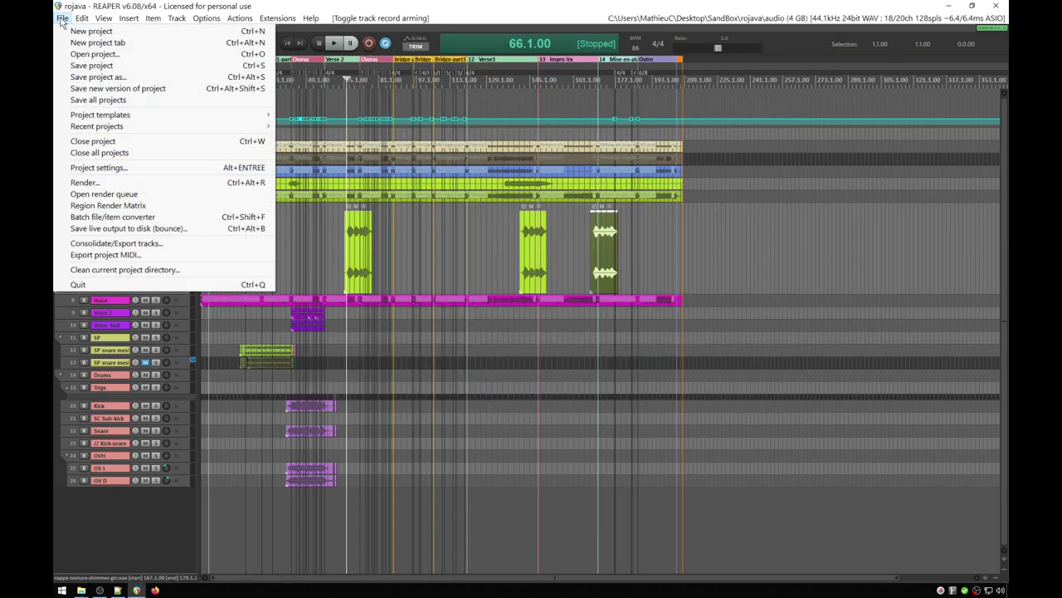
click(131, 77)
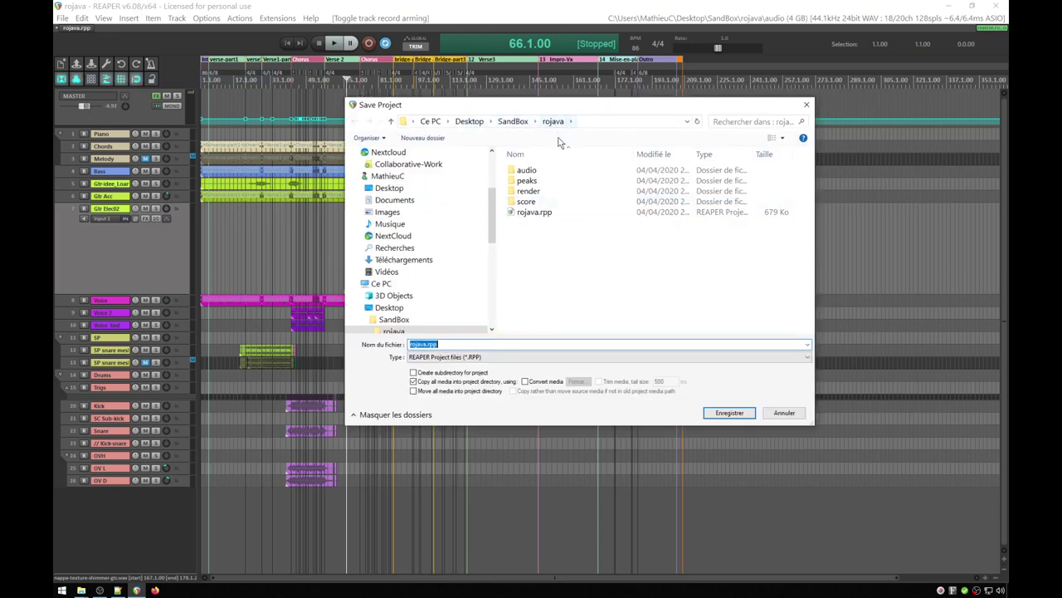
click(552, 253)
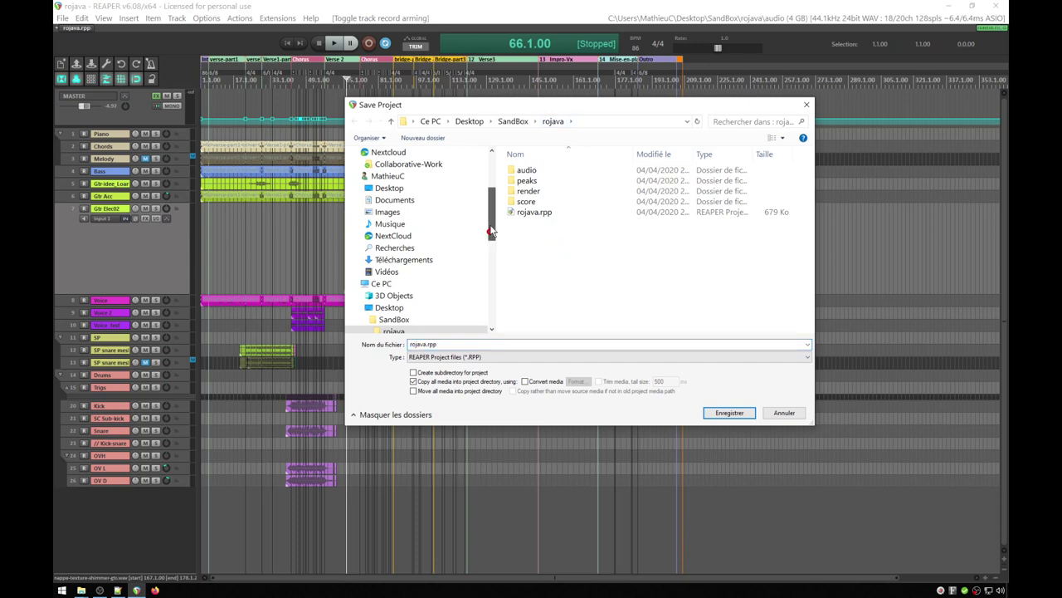
drag(490, 238, 489, 217)
click(399, 216)
click(404, 229)
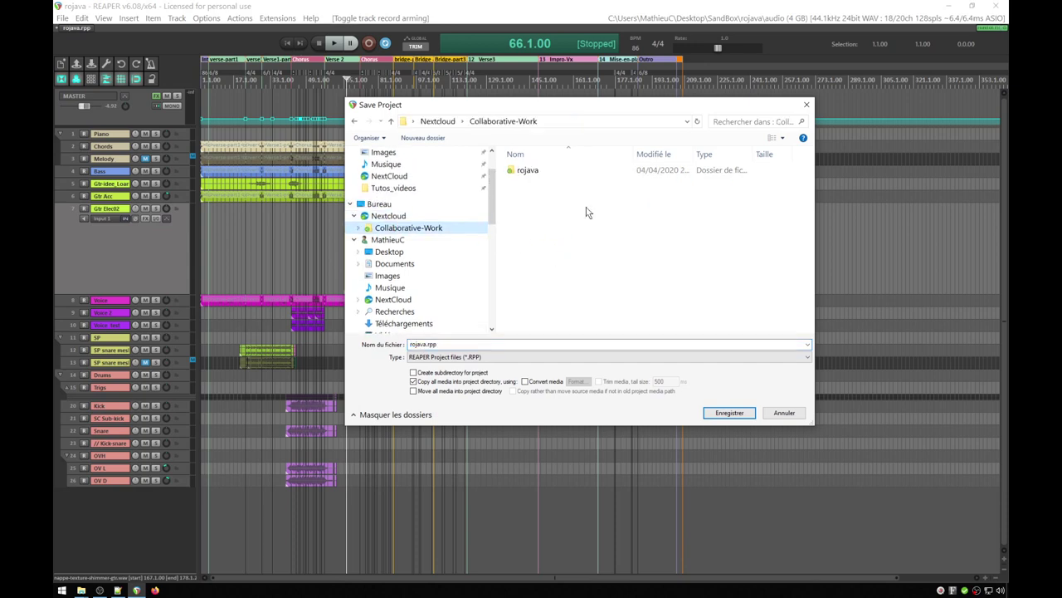
double_click(531, 172)
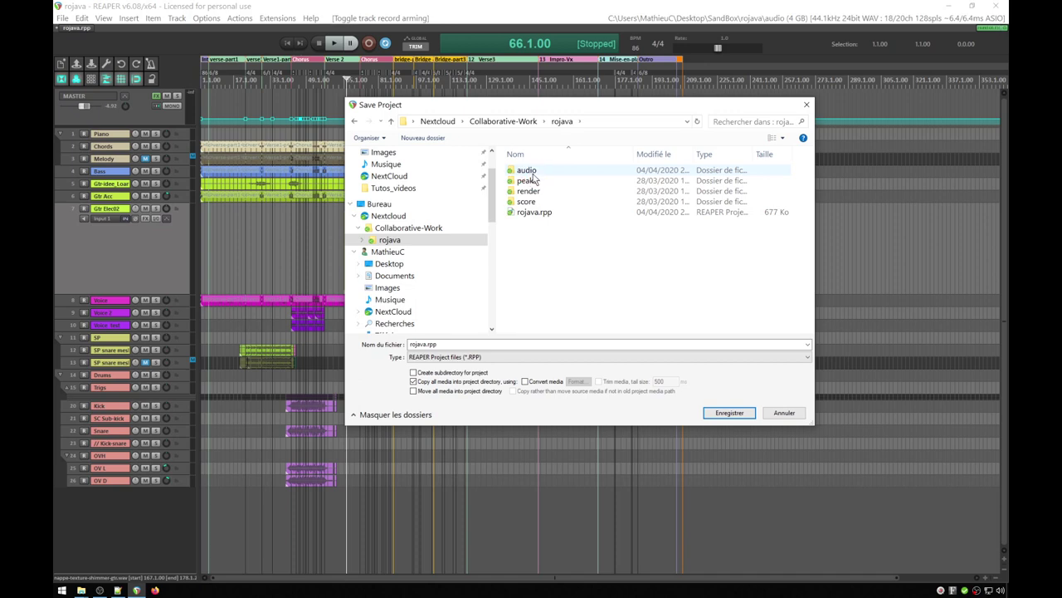
click(518, 214)
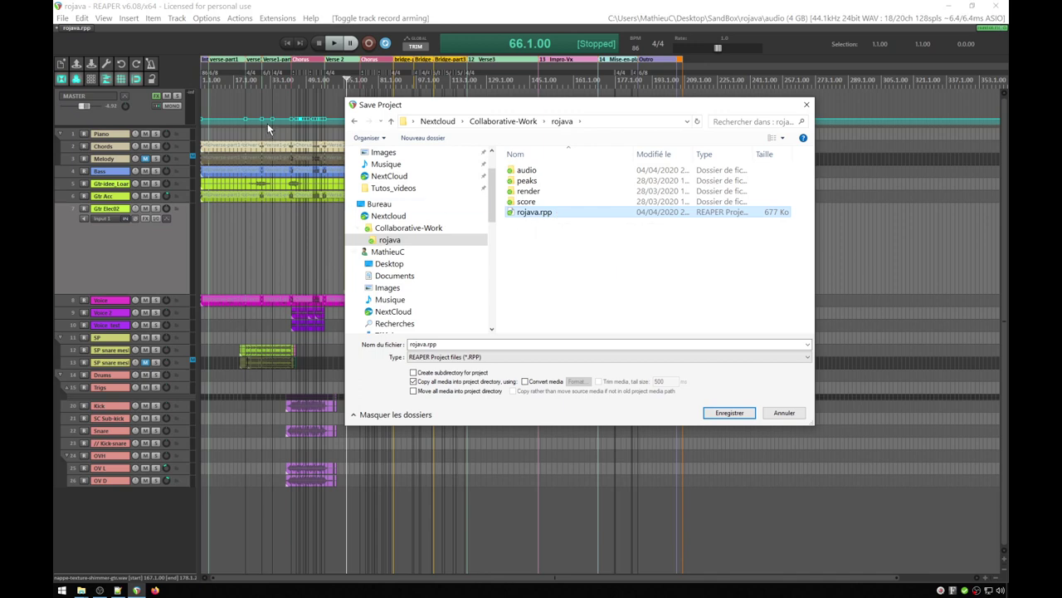
Step: Examine the three Gtr Elec02 items behind the Save Project dialog and the shared project's audio folder
drag(467, 105, 580, 95)
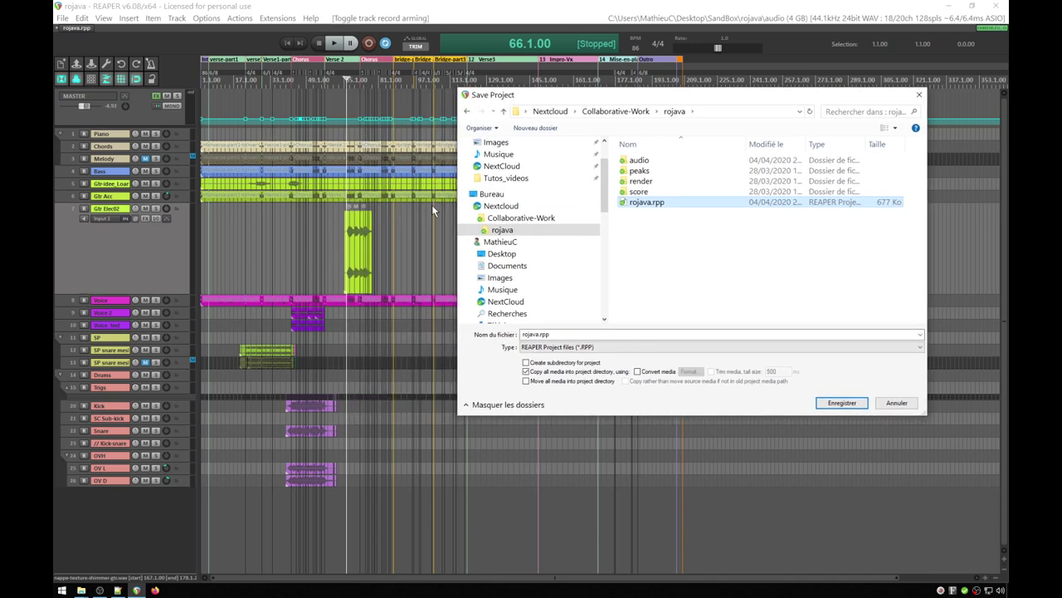
scroll(373, 215, up, 3)
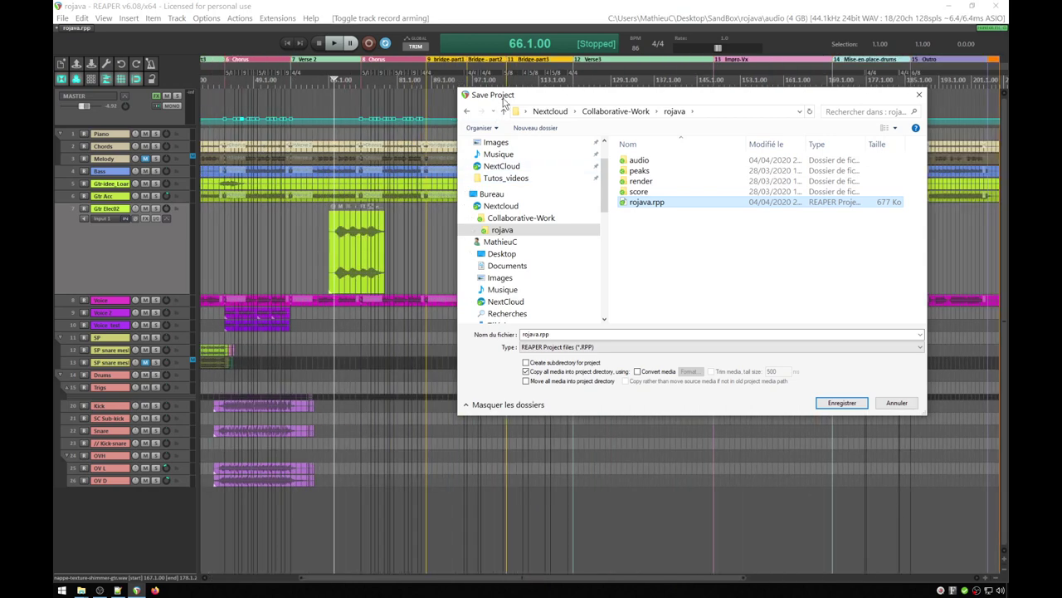
drag(503, 101, 491, 281)
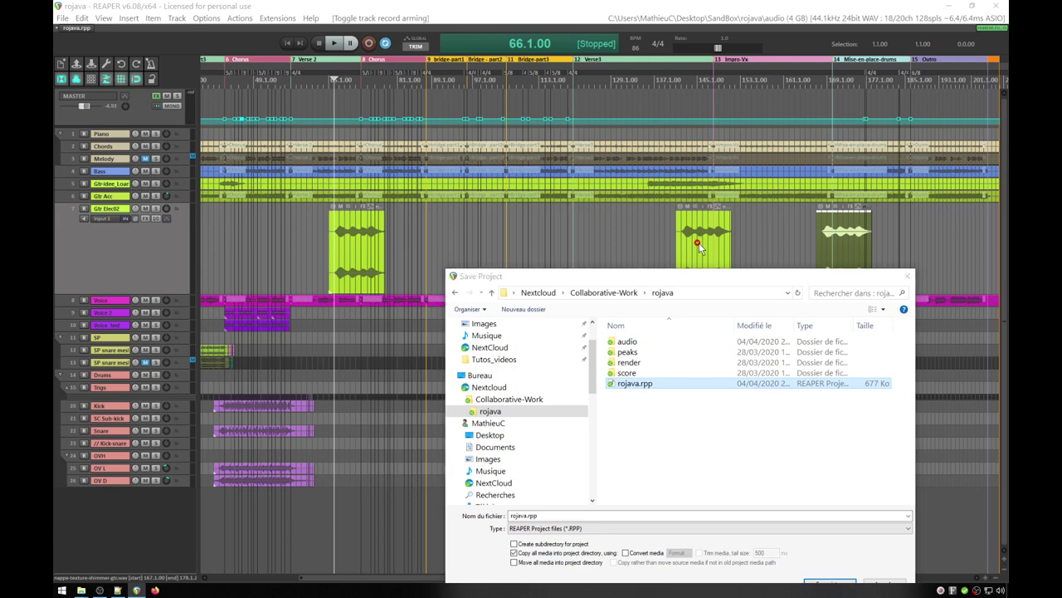
drag(699, 275, 692, 117)
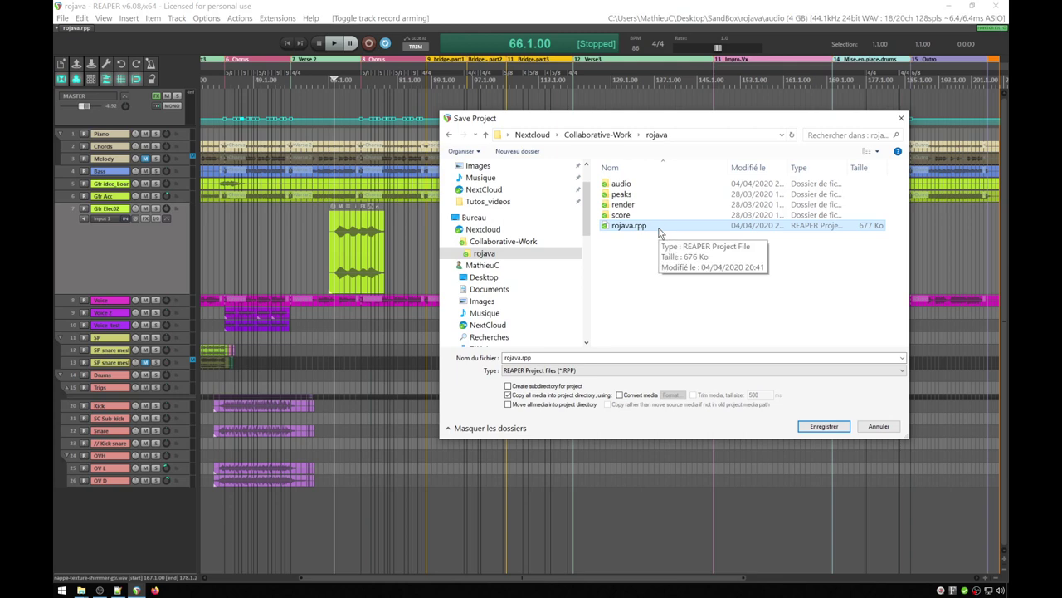
drag(570, 121, 556, 345)
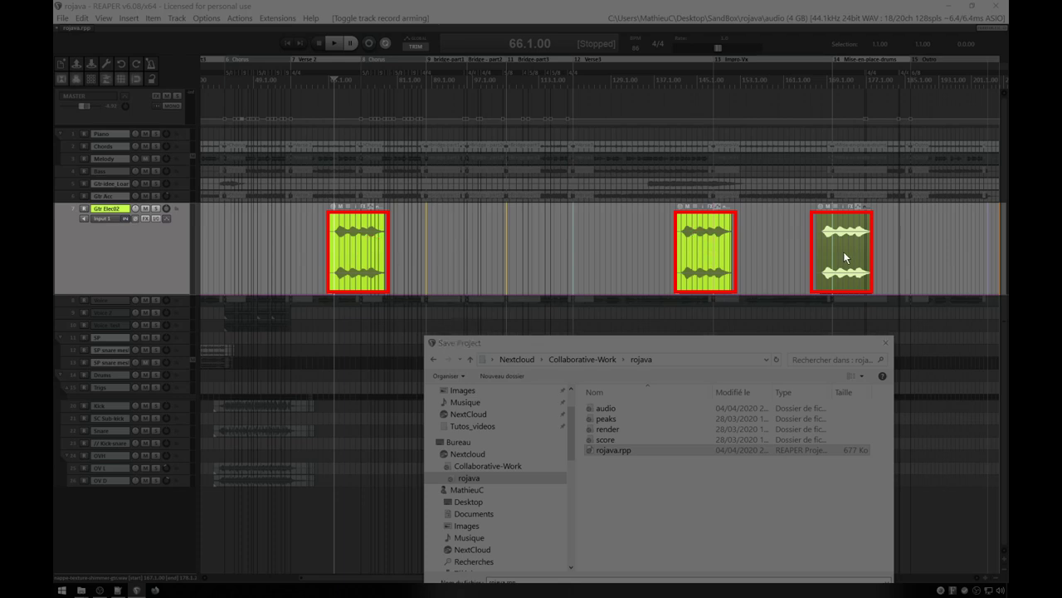
click(756, 347)
drag(755, 347, 783, 135)
click(637, 198)
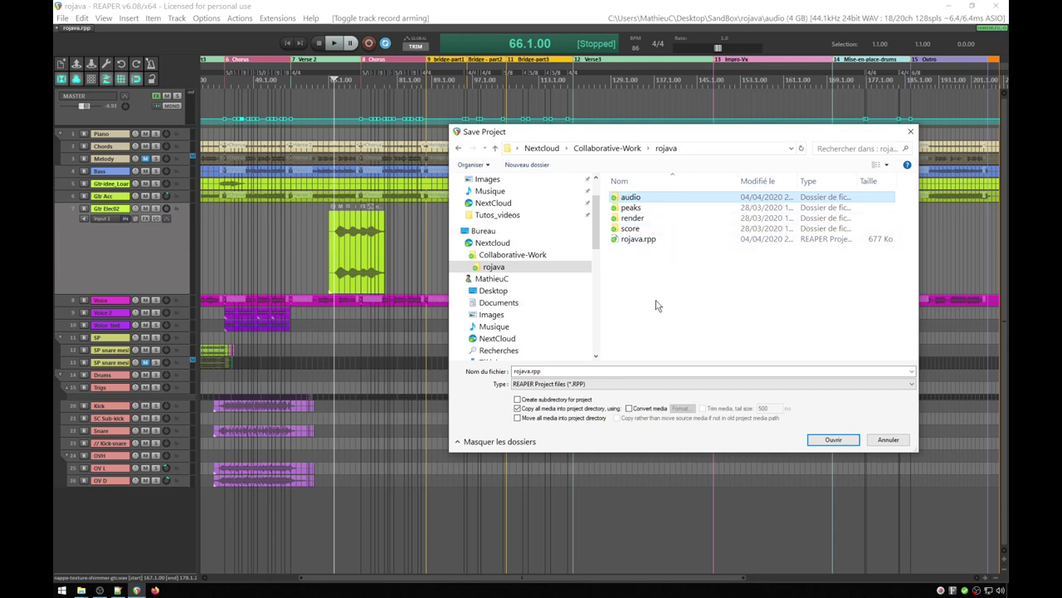
Step: Save over the shared rojava.rpp with all media copied into the project directory, accepting the replacement of the existing file
click(646, 240)
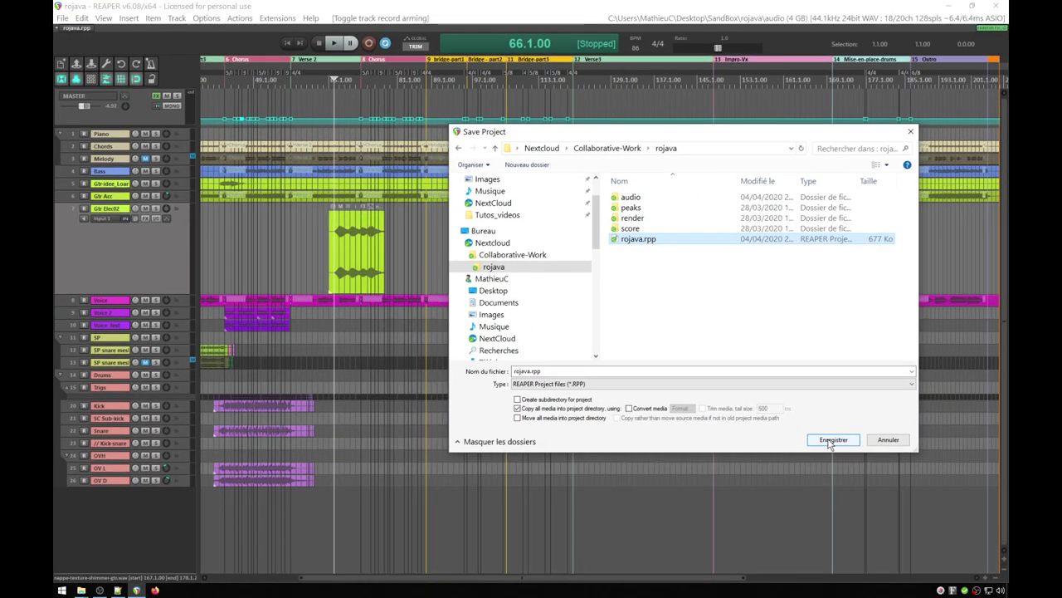
click(831, 440)
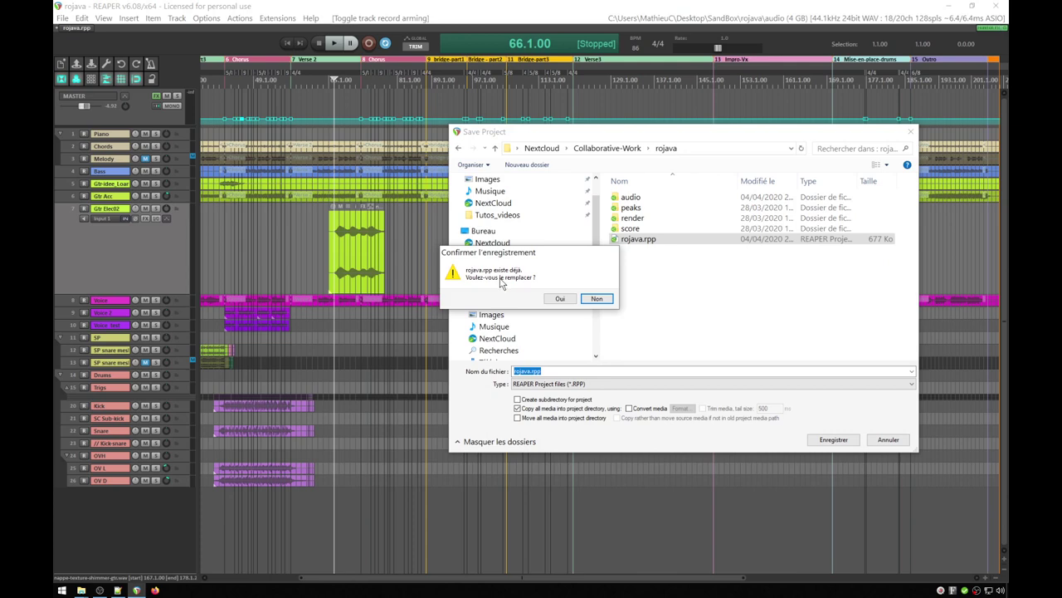
click(563, 299)
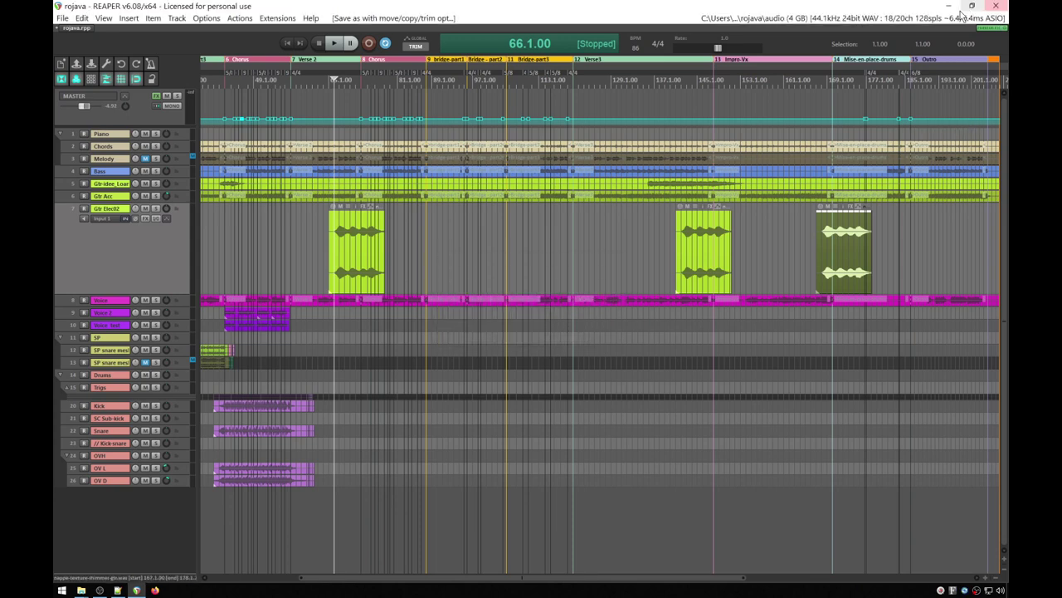
Step: Minimise REAPER and check the synchronisation progress of the shared rojava files in the Nextcloud client
click(949, 6)
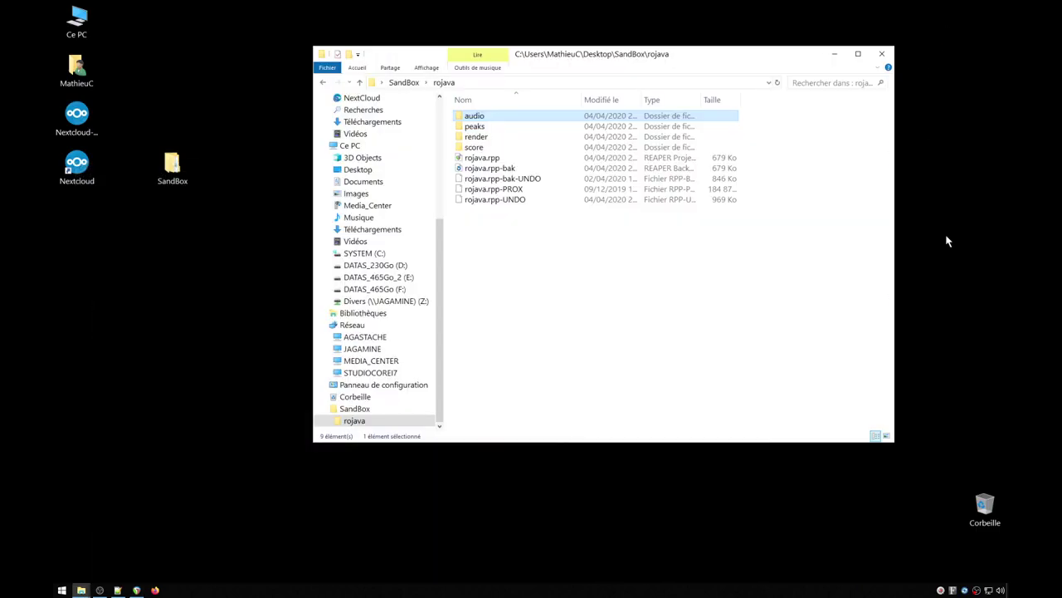
click(964, 590)
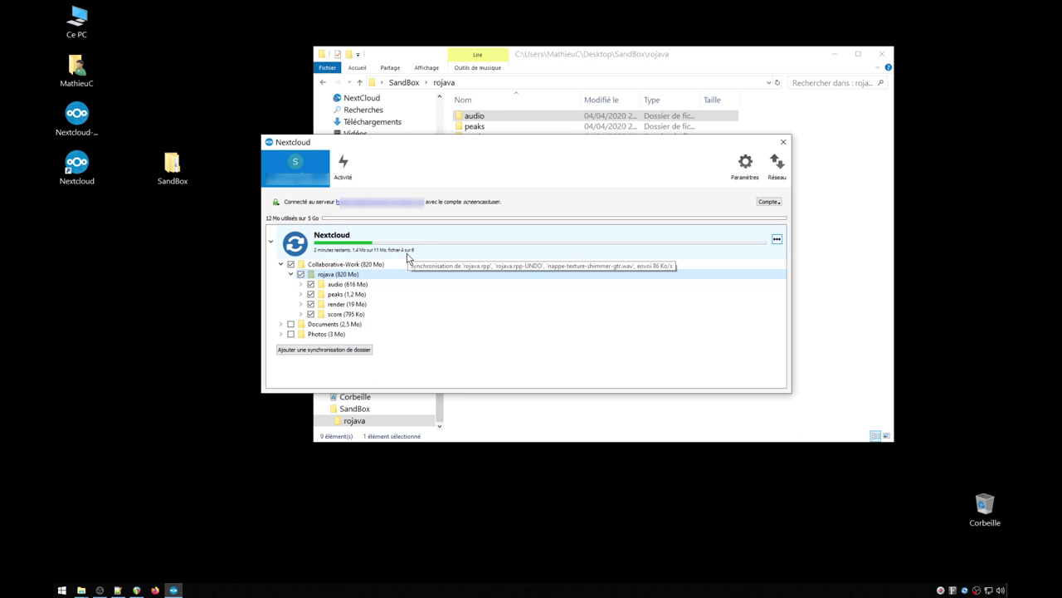
click(783, 142)
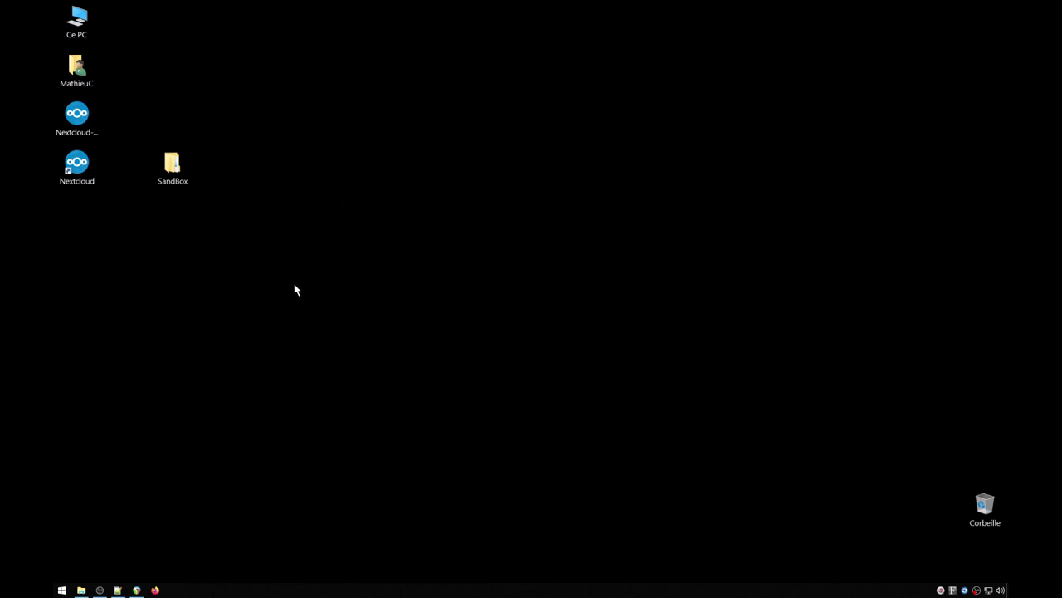
Step: Open the shared NextCloud\Collaborative-Work\rojava folder in File Explorer and check the sync status of rojava.rpp
key(super+e)
click(358, 173)
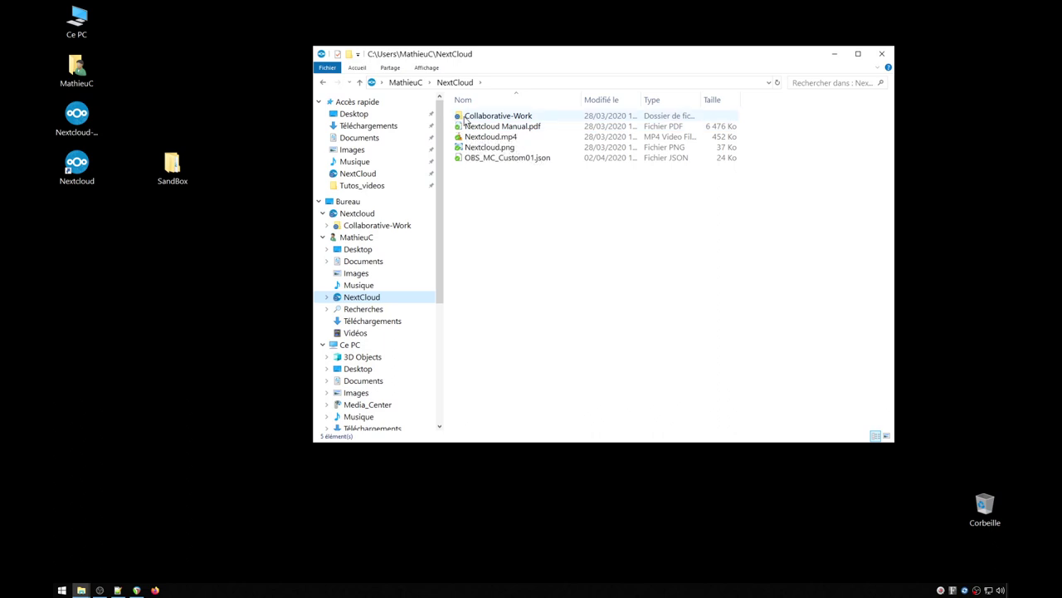
click(465, 121)
double_click(487, 117)
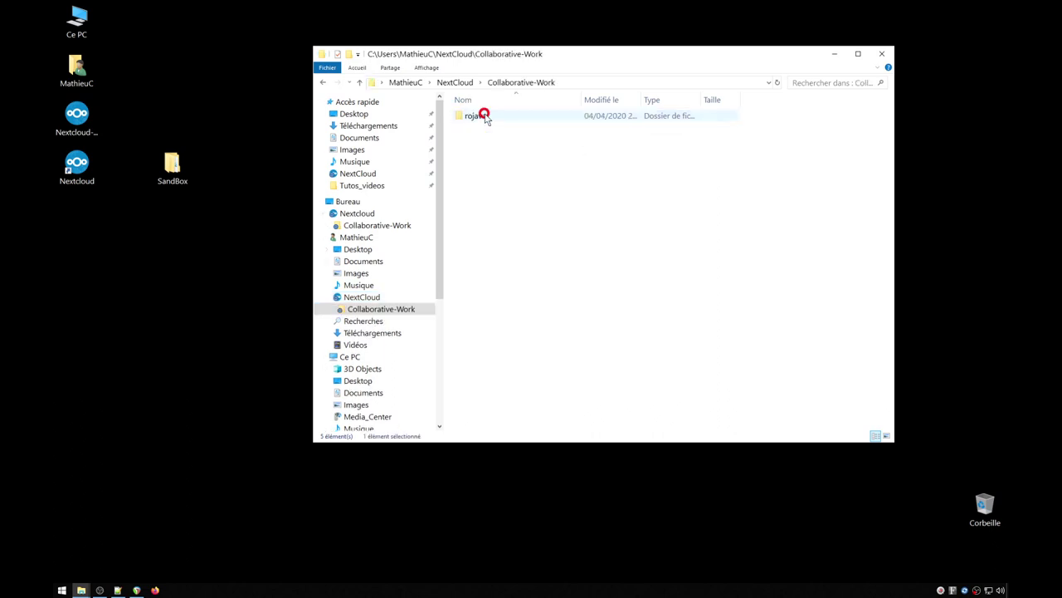
click(480, 120)
double_click(479, 118)
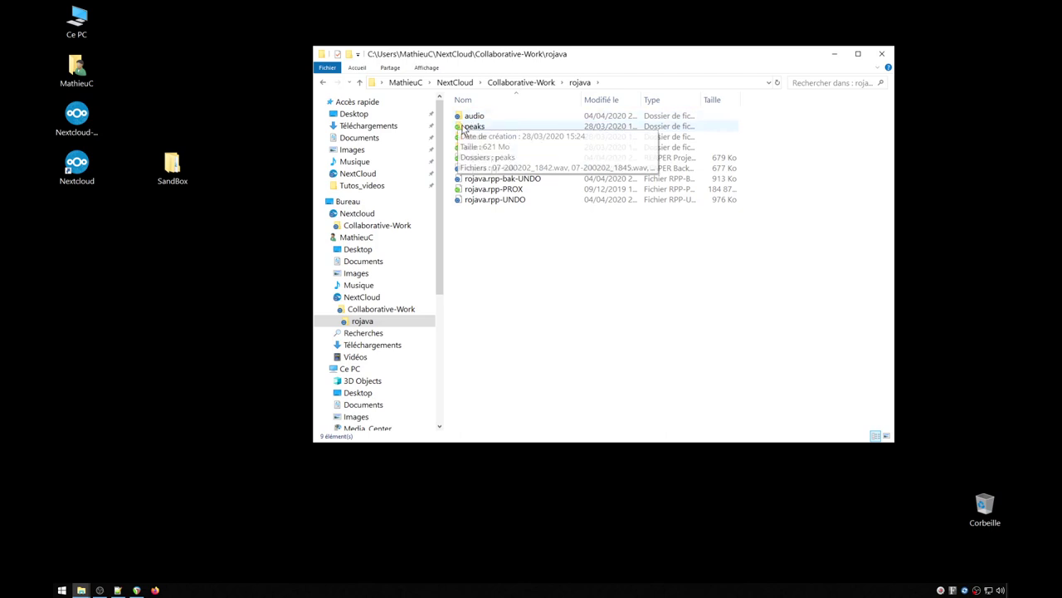
click(479, 158)
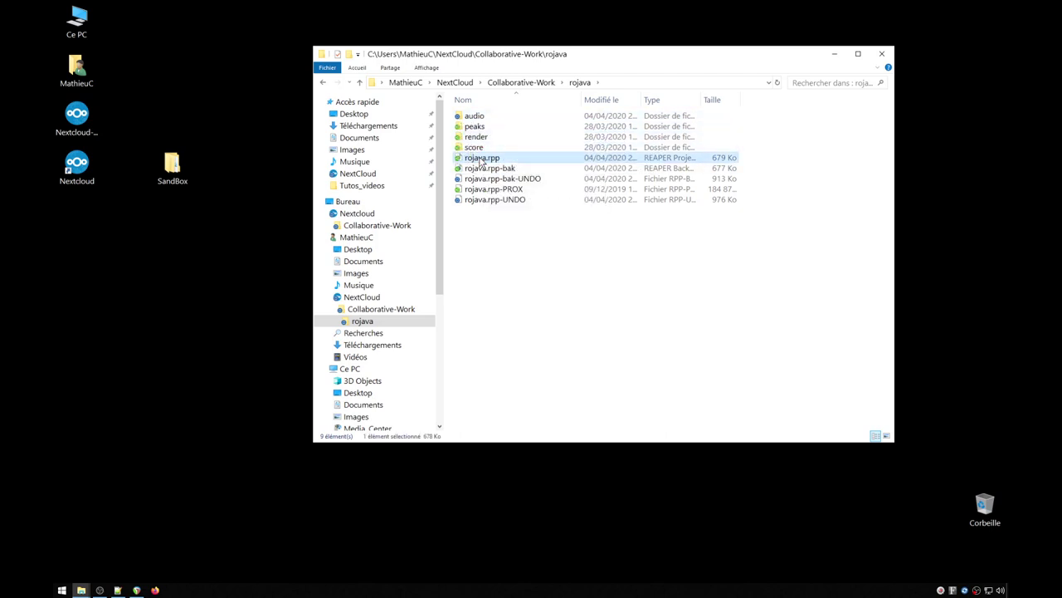
Step: Open the shared project's audio folder and check the sync status of nappe-texture-shimmer-gtr.wav
click(475, 117)
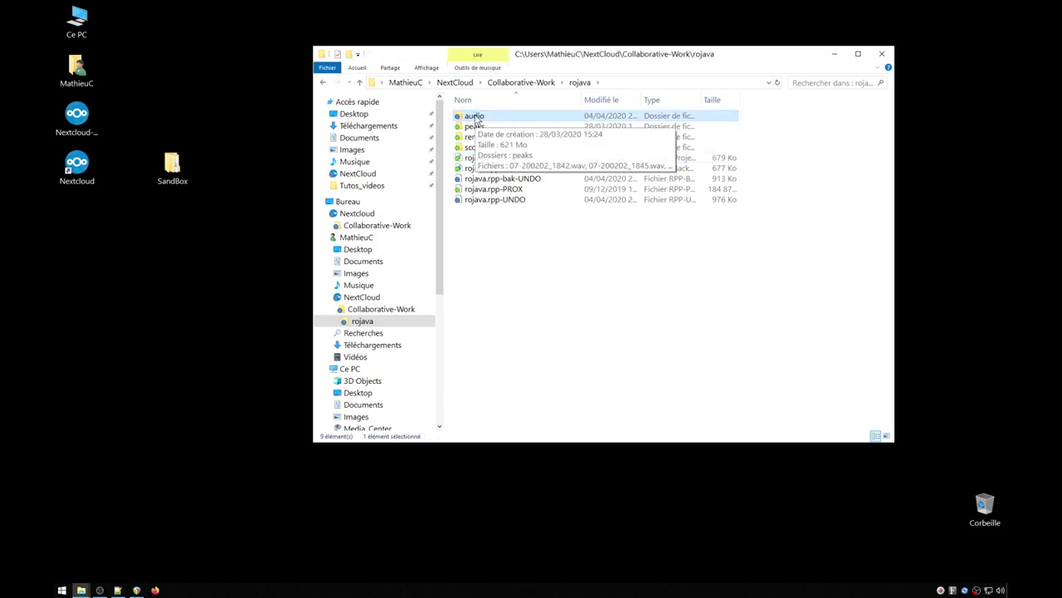
double_click(475, 117)
click(478, 118)
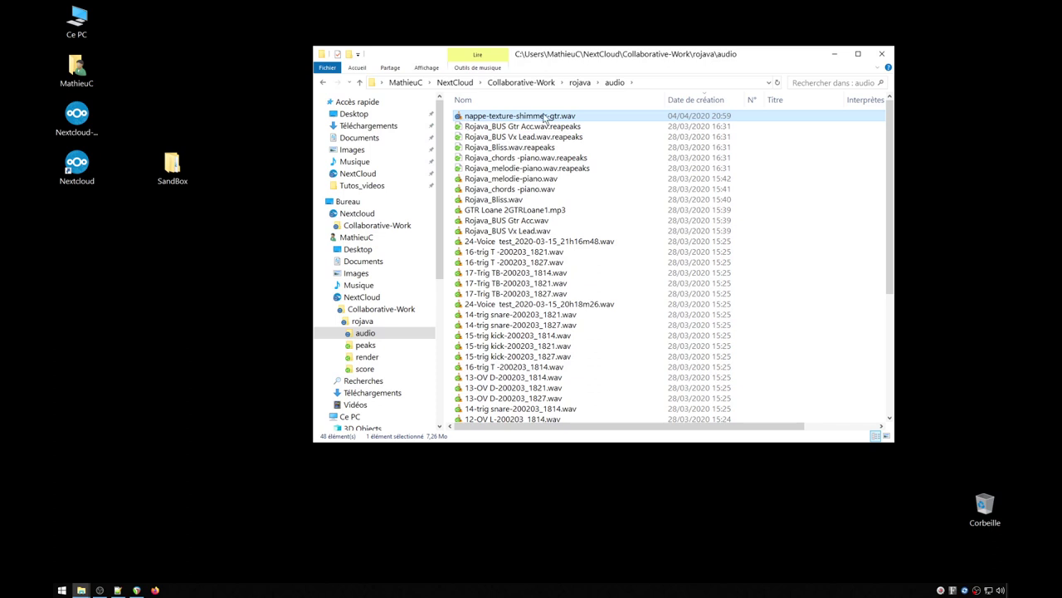
Step: Recheck rojava.rpp, return to Collaborative-Work, and examine the shared rojava folder's details alongside the desktop SandBox folder's
click(580, 83)
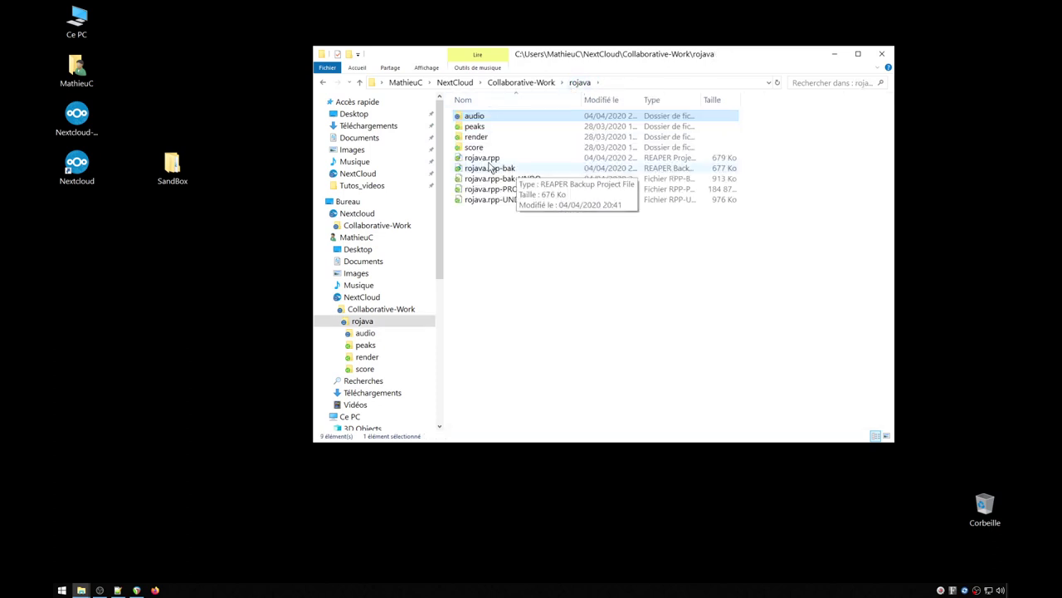
click(489, 159)
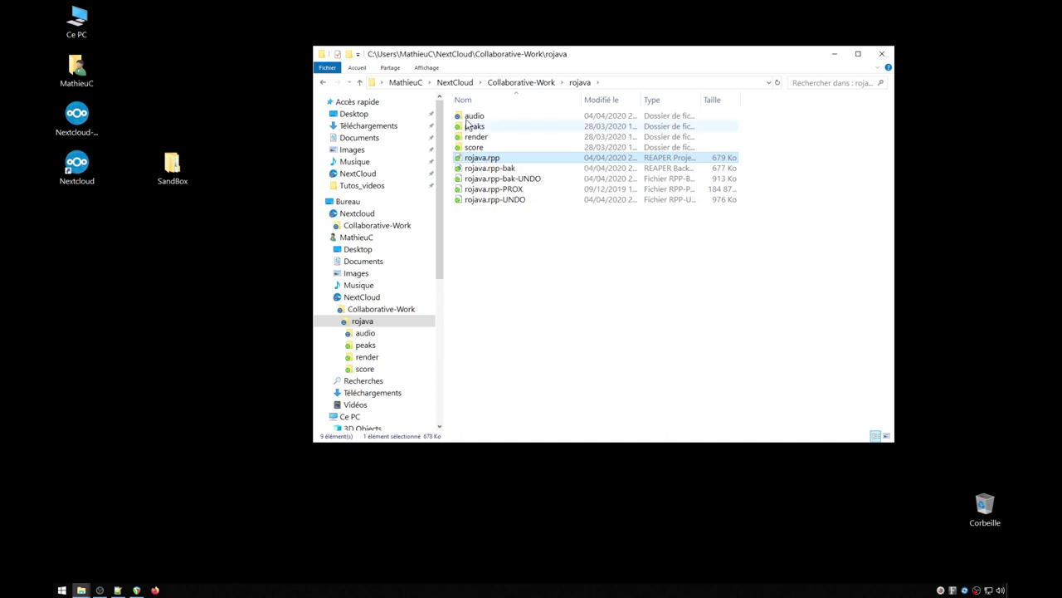
click(525, 82)
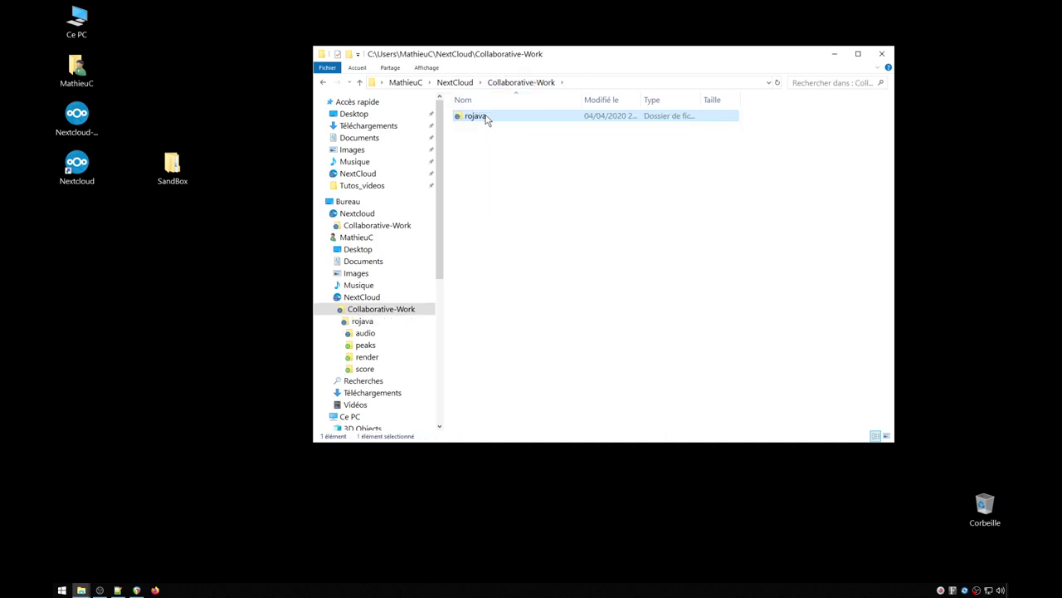
mouse_move(487, 120)
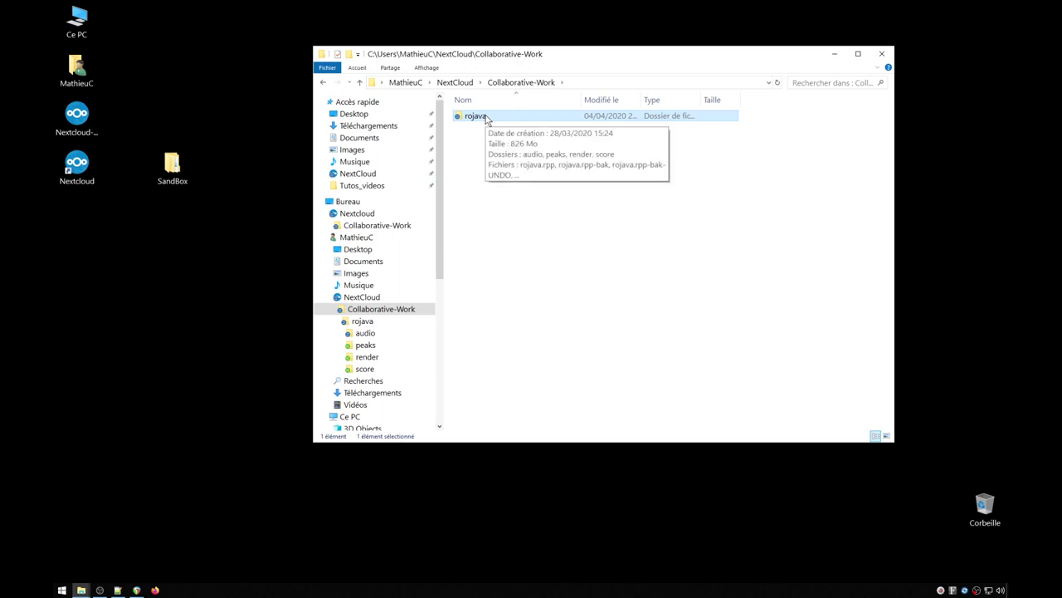
click(181, 171)
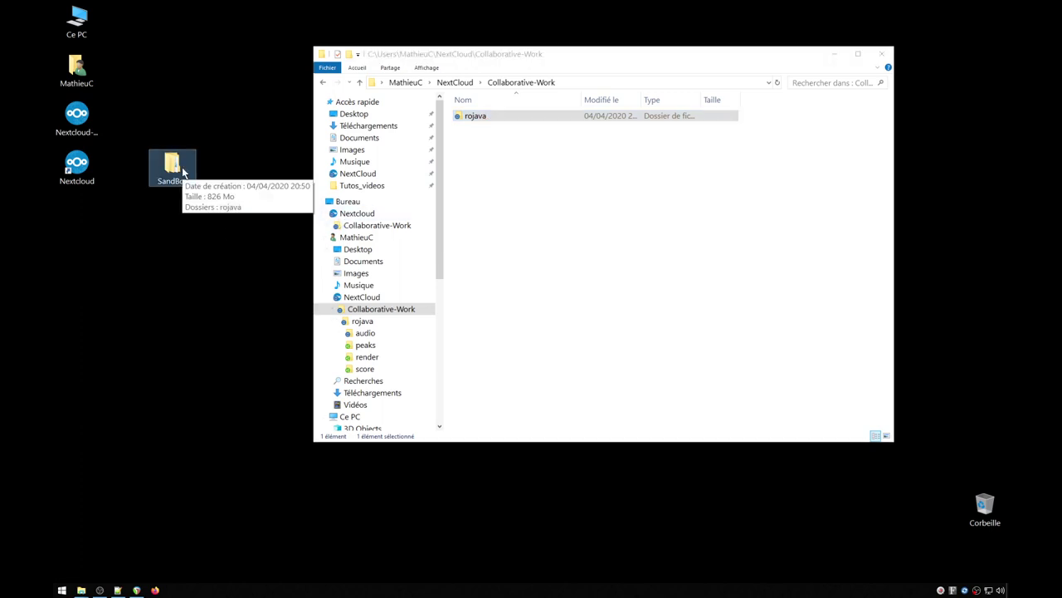